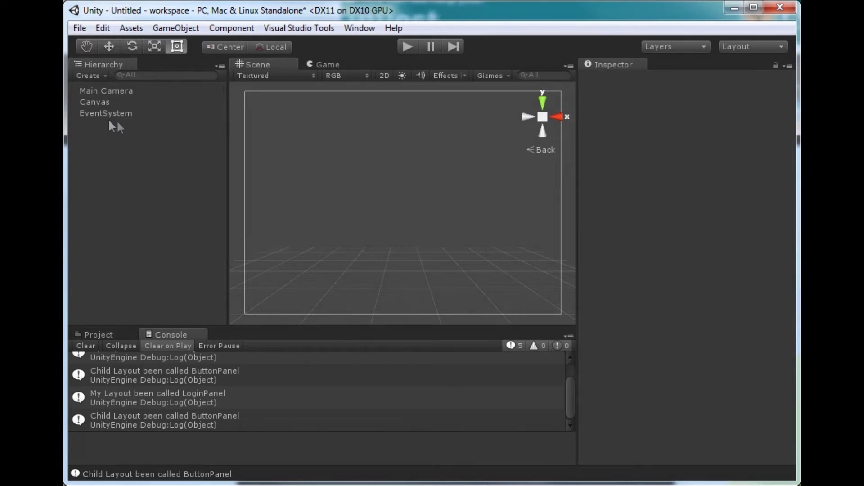
Add a Panel under the Canvas and rename it LoginPanel
click(102, 104)
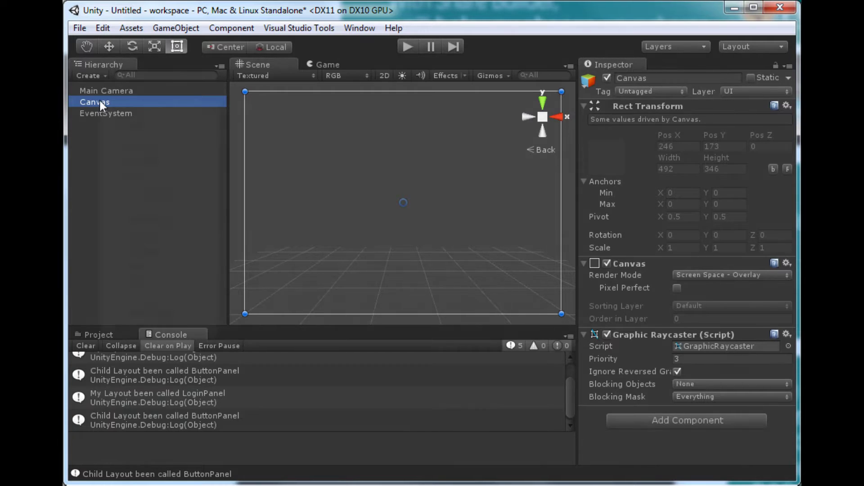
right_click(99, 101)
mouse_move(138, 296)
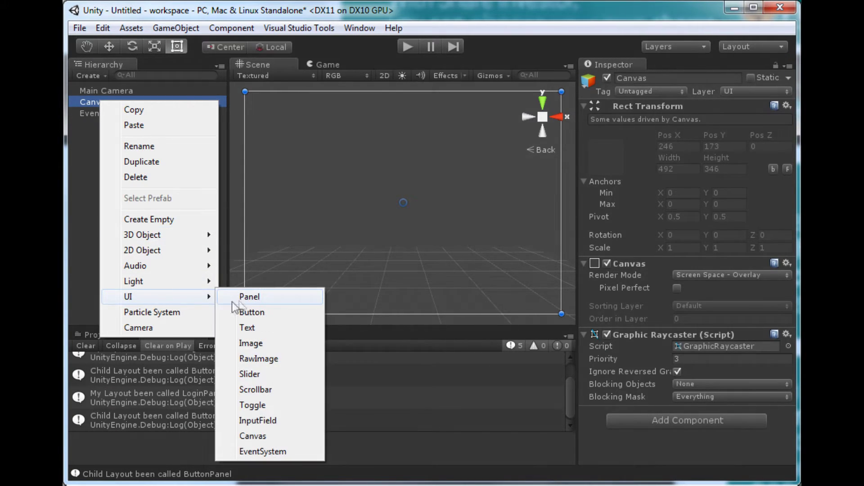
click(241, 296)
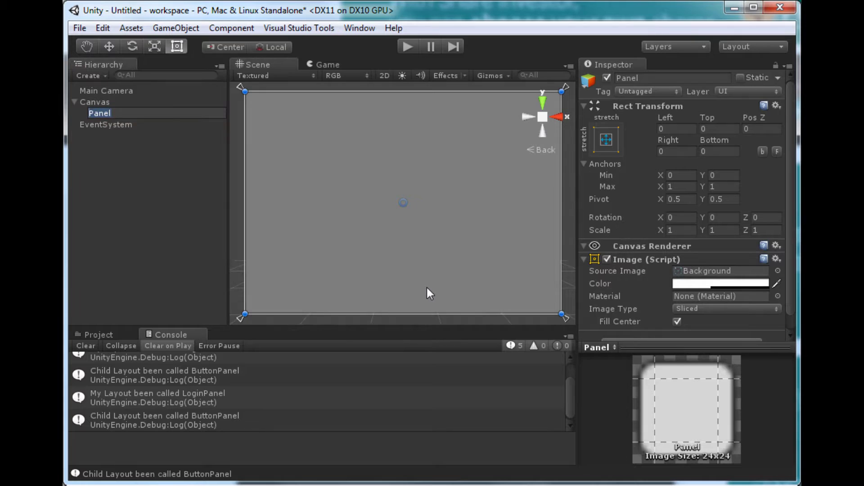
text(Login)
key(Return)
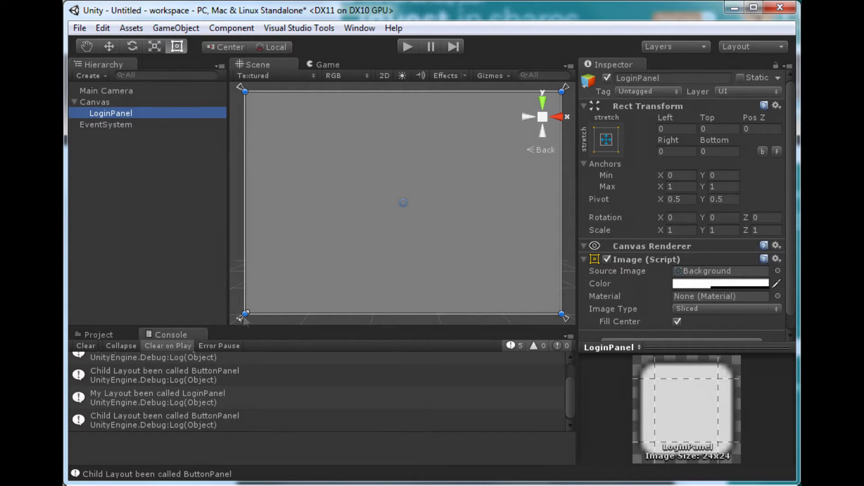
Shrink LoginPanel to a centred 155 × 238 box with anchors at its centre, then preview it
drag(269, 306, 380, 269)
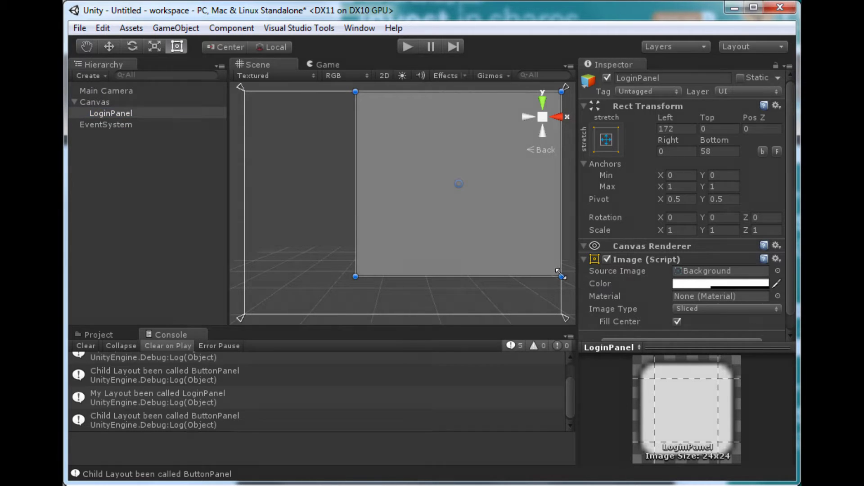
drag(519, 272, 453, 246)
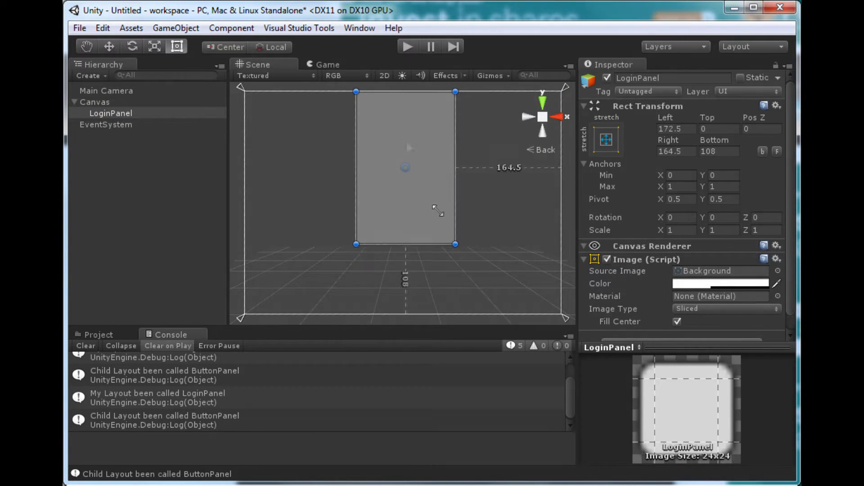
drag(406, 139, 405, 194)
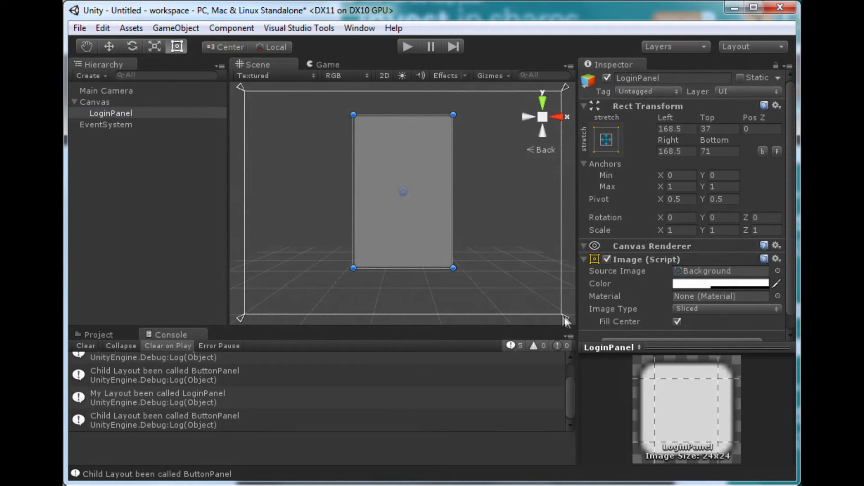
drag(564, 317, 406, 195)
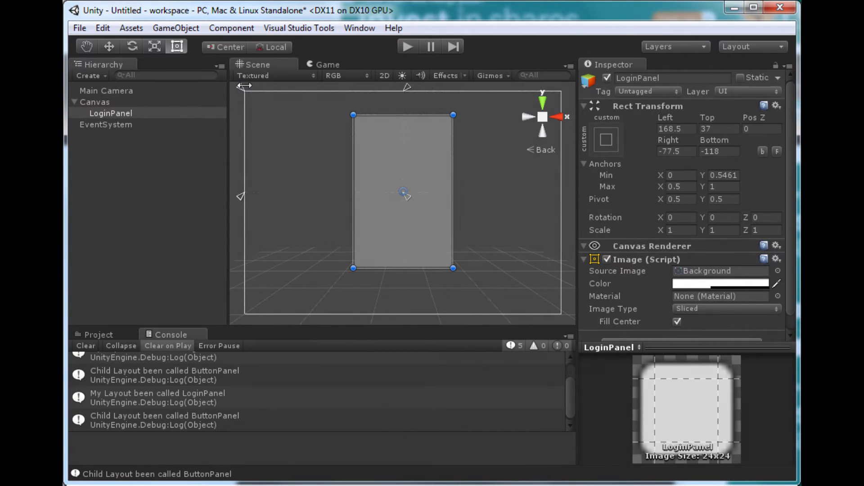
drag(241, 86, 404, 193)
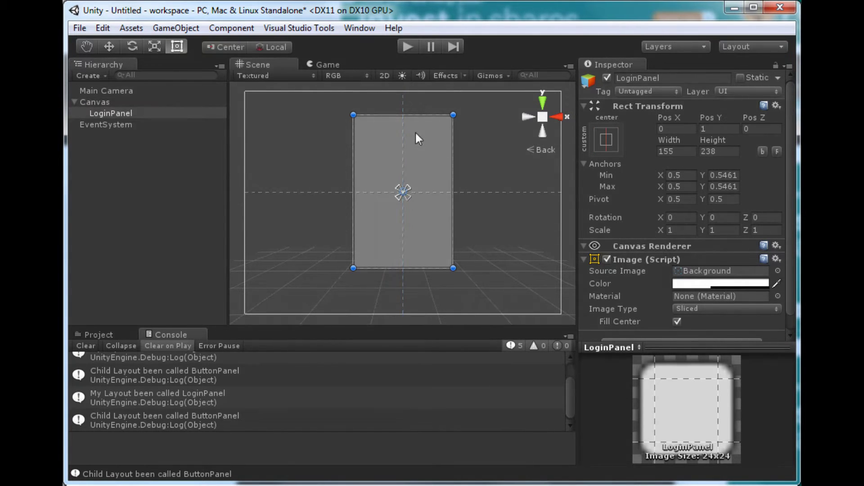
click(405, 48)
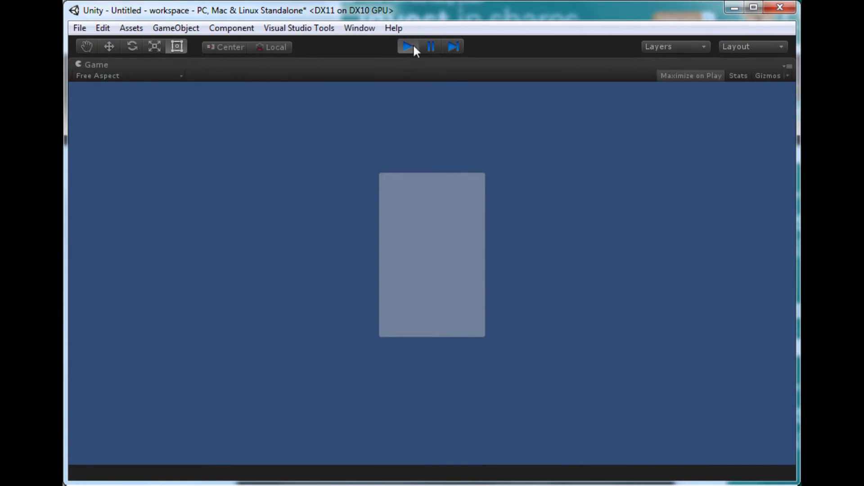
click(408, 46)
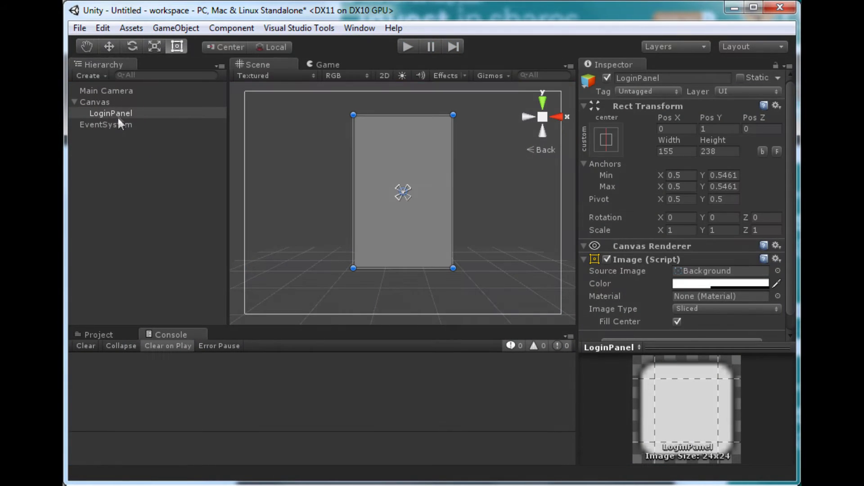
Add a Text object inside LoginPanel whose text reads 'Login'
right_click(116, 112)
mouse_move(155, 309)
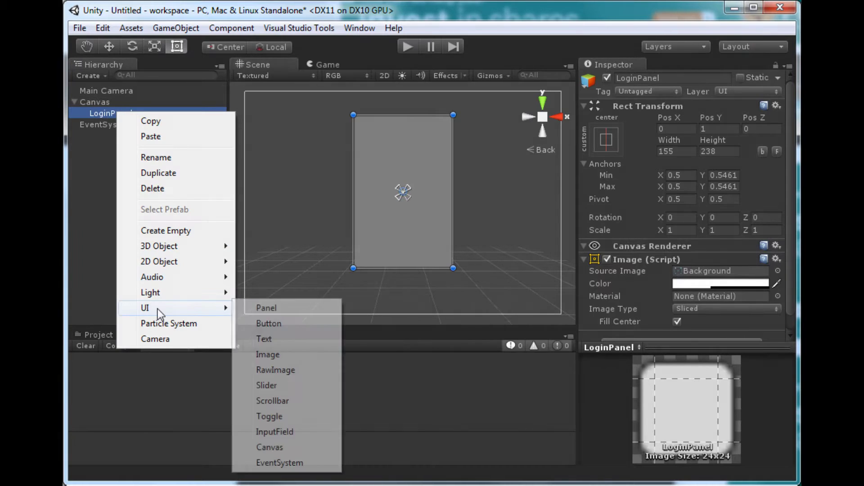
click(289, 338)
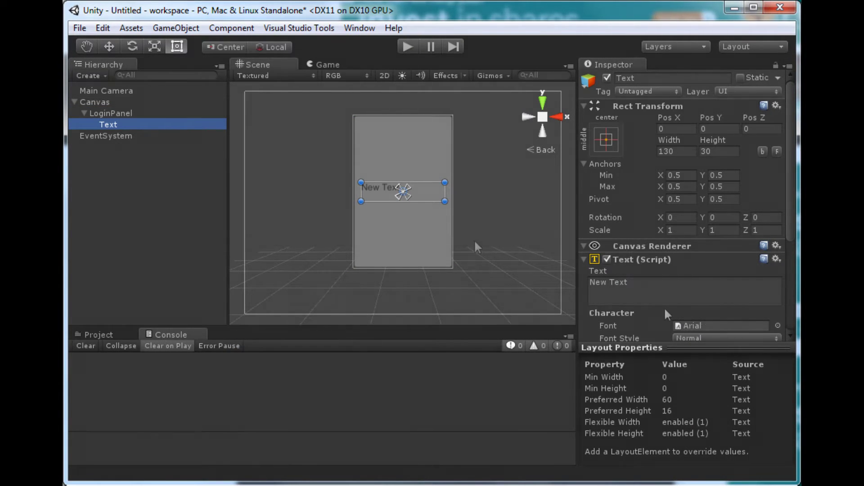
click(672, 292)
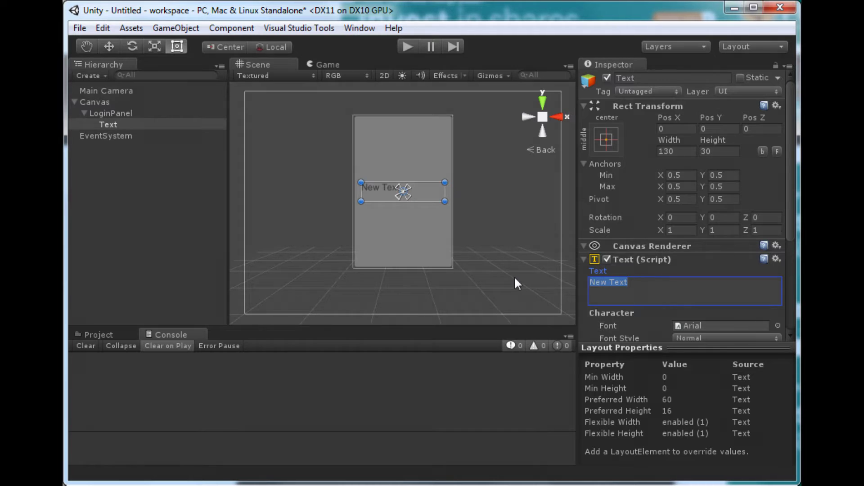
text(Login T)
key(BackSpace)
key(BackSpace)
key(BackSpace)
key(BackSpace)
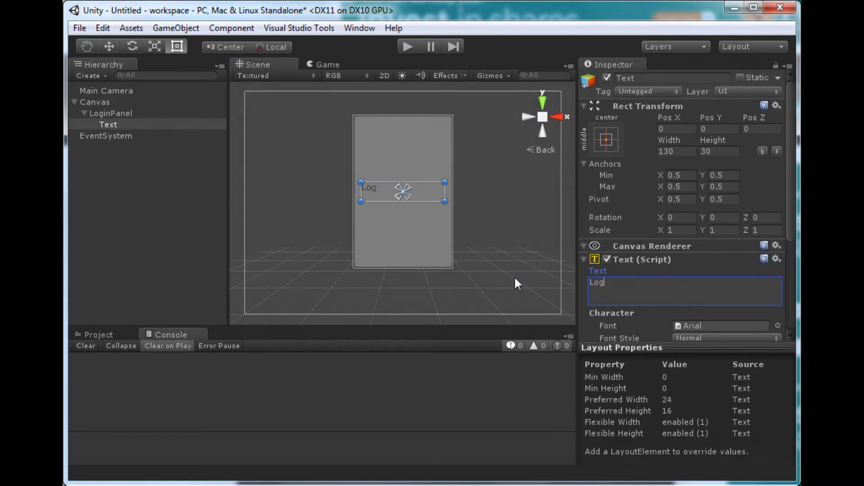
key(BackSpace)
text(gin Screen)
key(shift+Left)
key(shift+Left)
key(shift+Left)
key(shift+Left)
key(shift+Left)
key(shift+Left)
key(shift+Left)
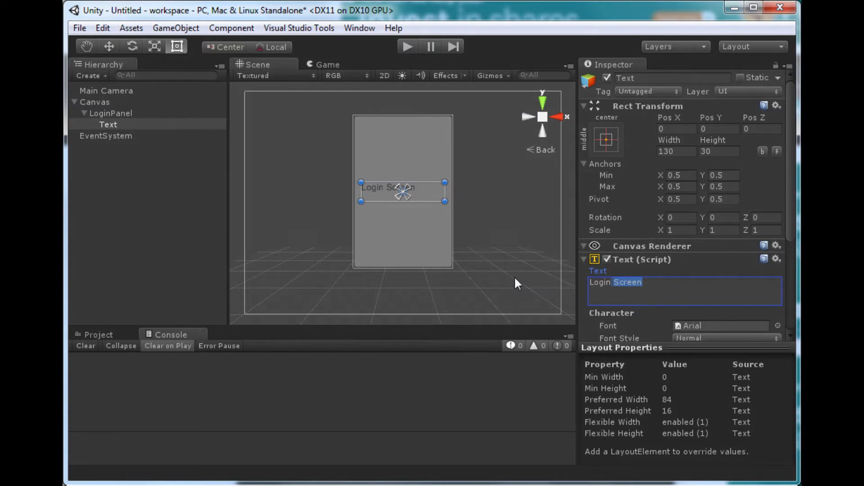
key(BackSpace)
Centre the Login text horizontally and set its font style to Bold
scroll(766, 291, down, 4)
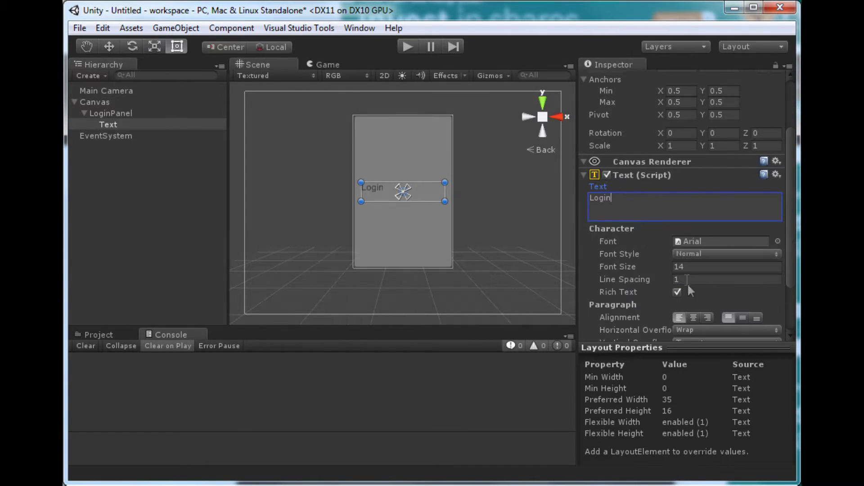
click(692, 317)
click(692, 255)
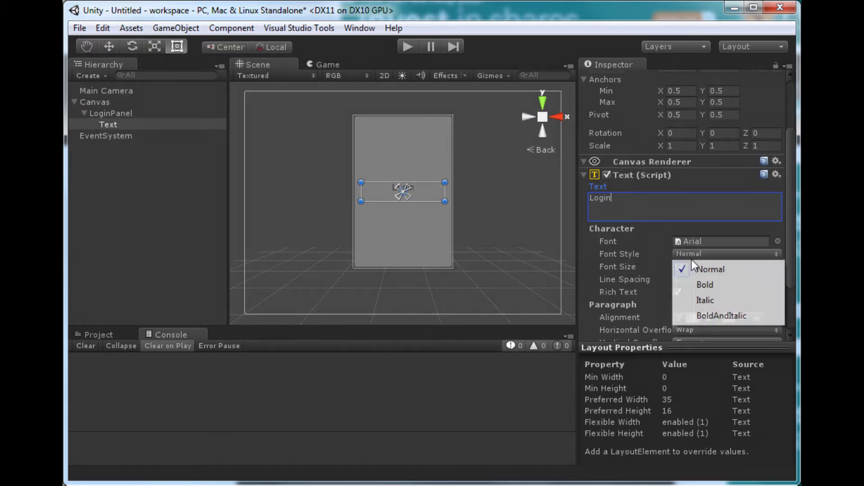
click(706, 284)
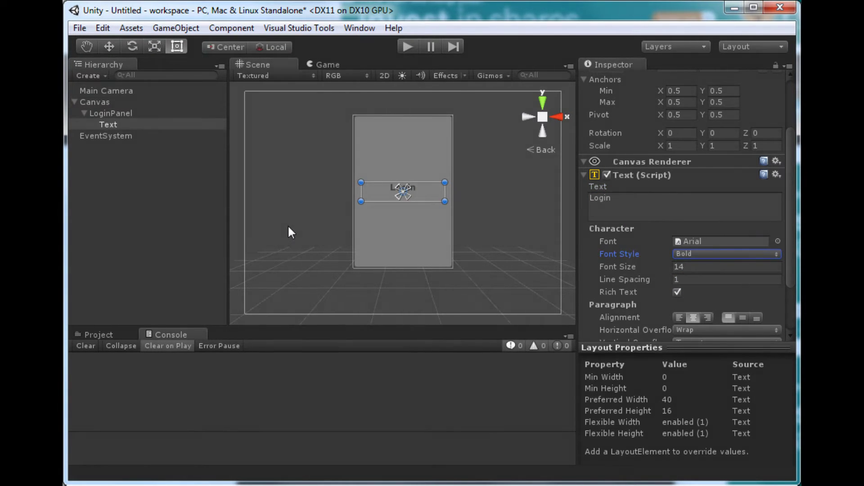
Add a second Text object inside LoginPanel reading 'Username'
click(111, 114)
right_click(111, 114)
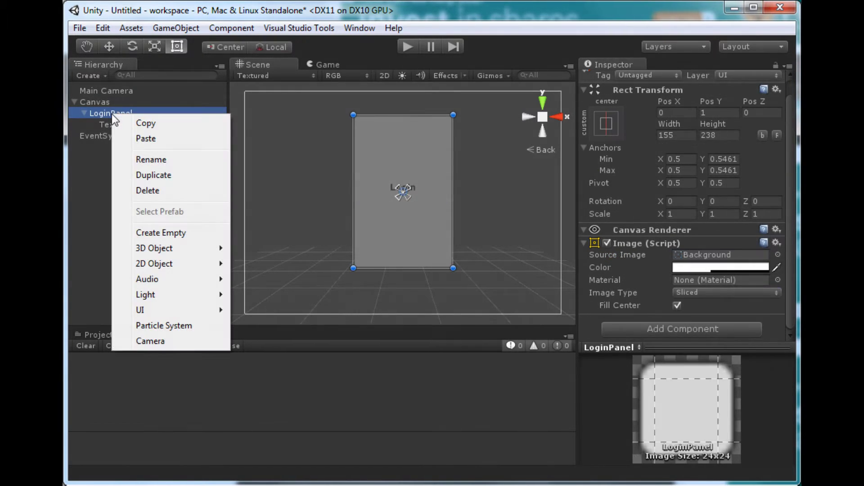
mouse_move(177, 312)
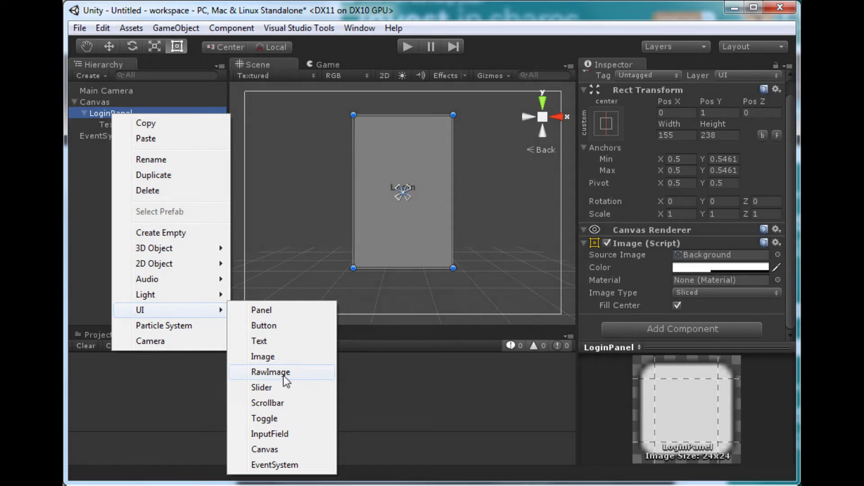
click(259, 341)
click(646, 281)
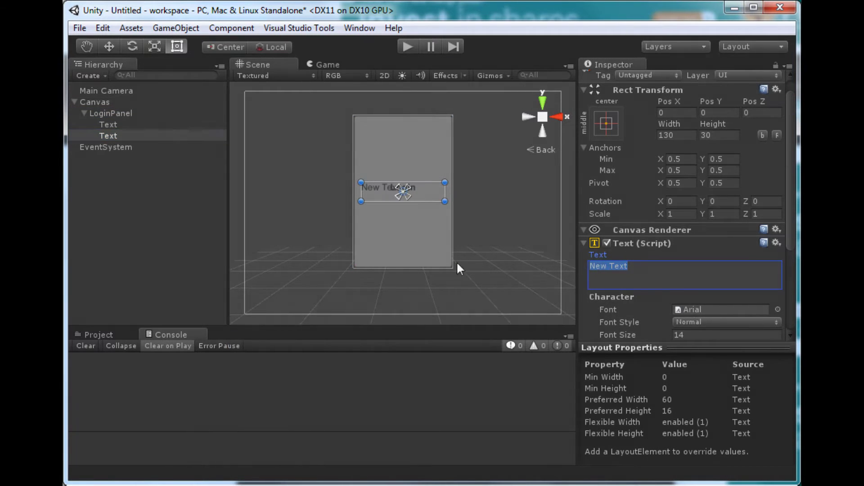
text(Username)
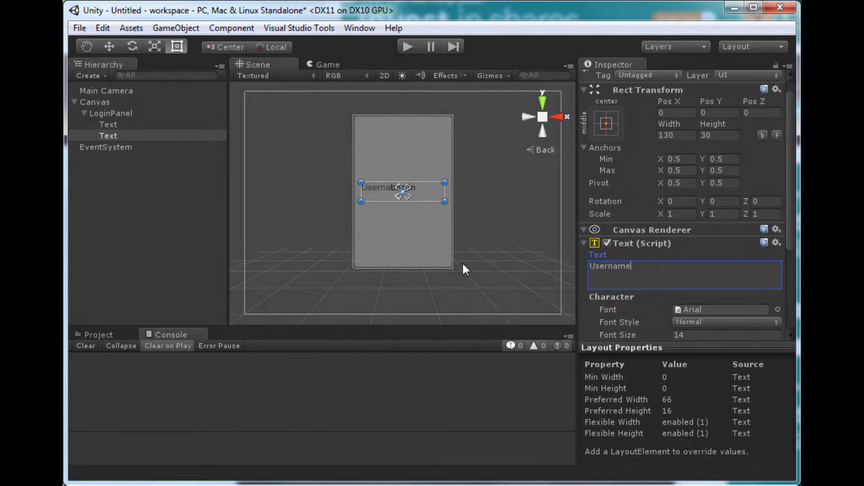
Bottom-align the Username text and preview both labels in Play mode
scroll(711, 311, down, 4)
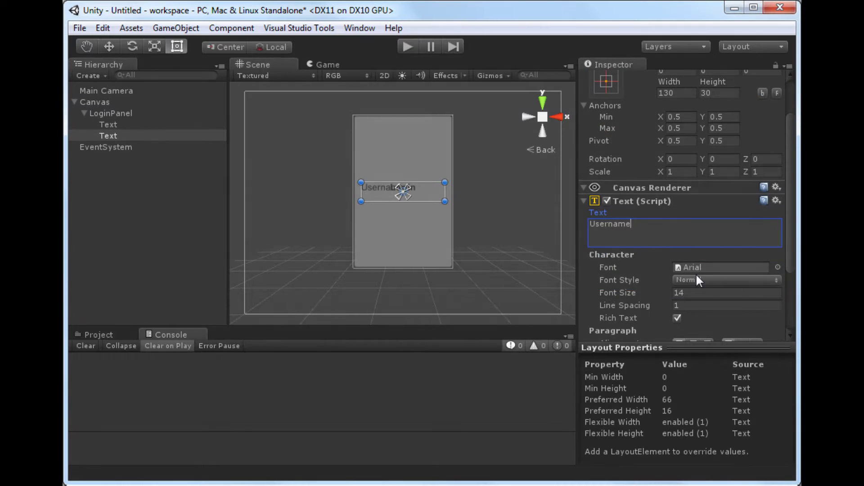
click(756, 259)
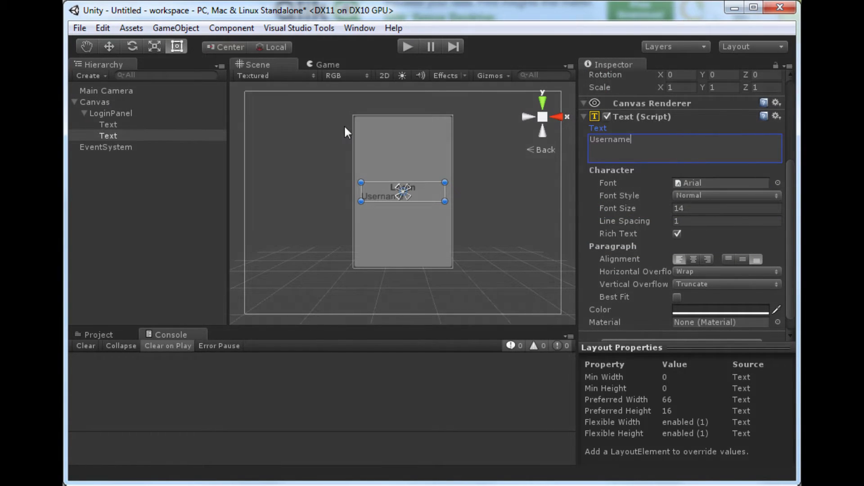
click(408, 47)
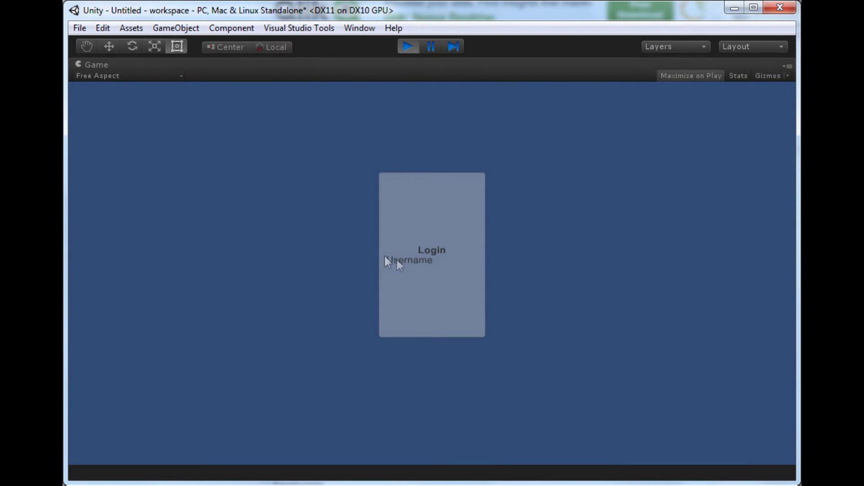
click(407, 46)
Add an InputField inside LoginPanel
click(105, 113)
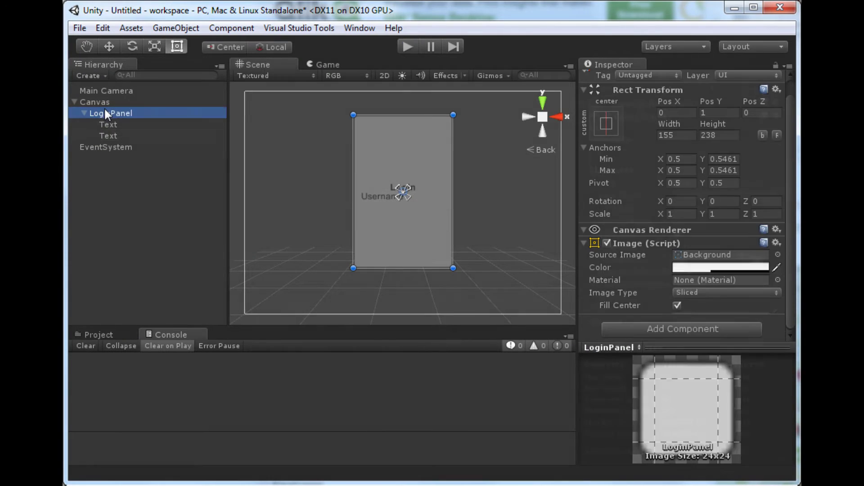
right_click(105, 113)
mouse_move(162, 305)
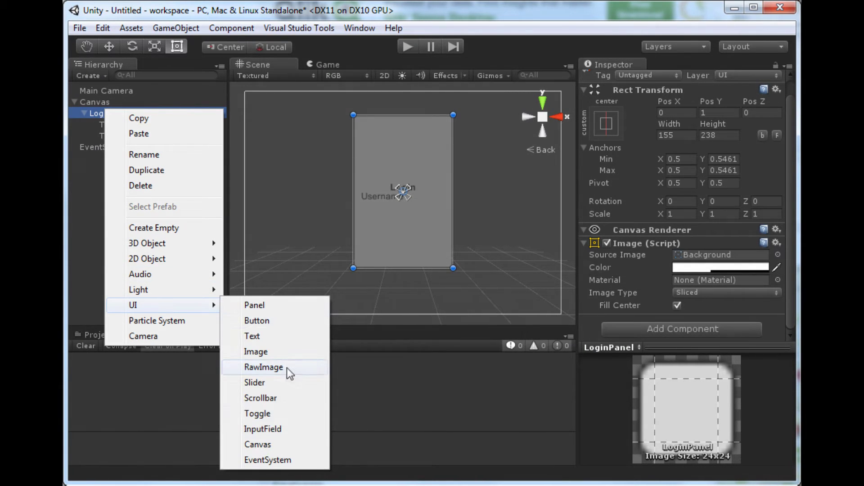
click(276, 429)
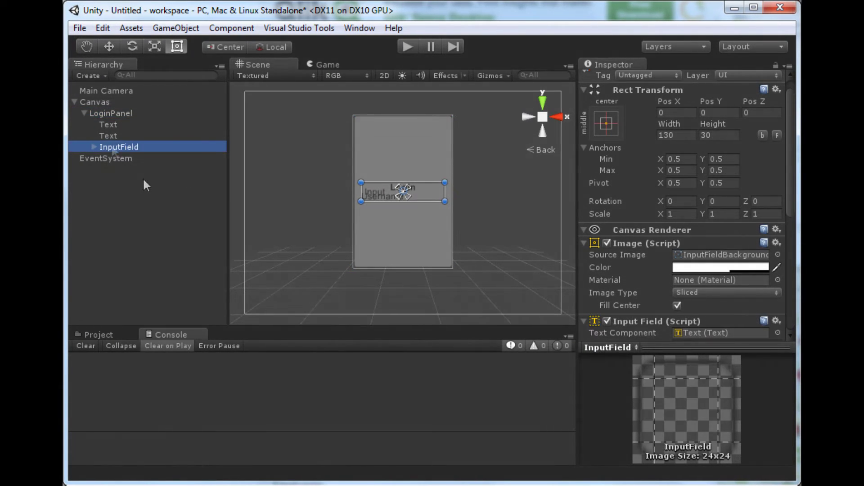
Attach the Column Layout script to LoginPanel
click(106, 113)
right_click(108, 115)
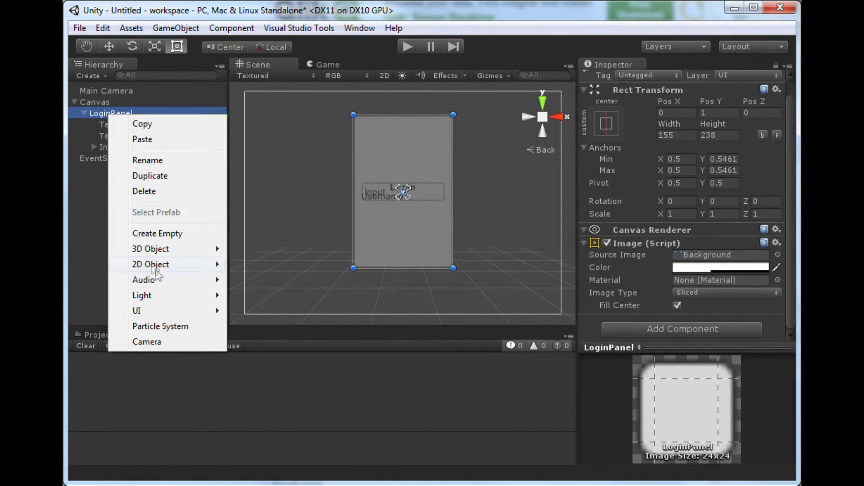
click(94, 116)
click(665, 328)
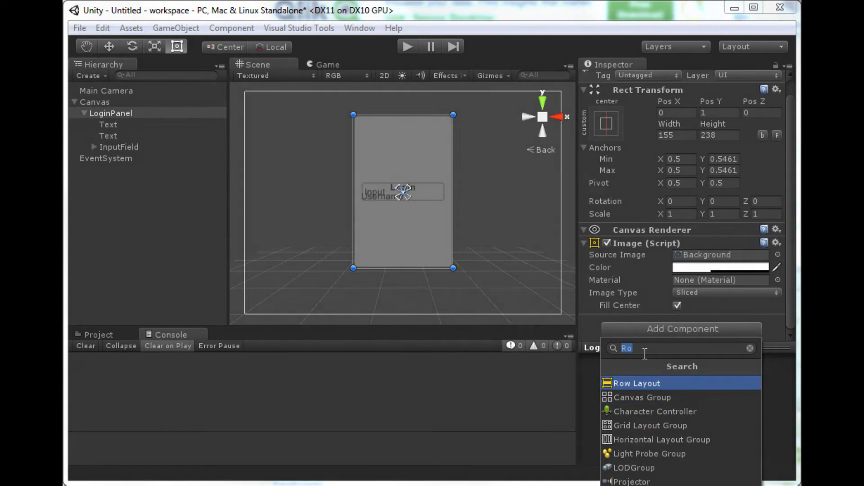
text(Col)
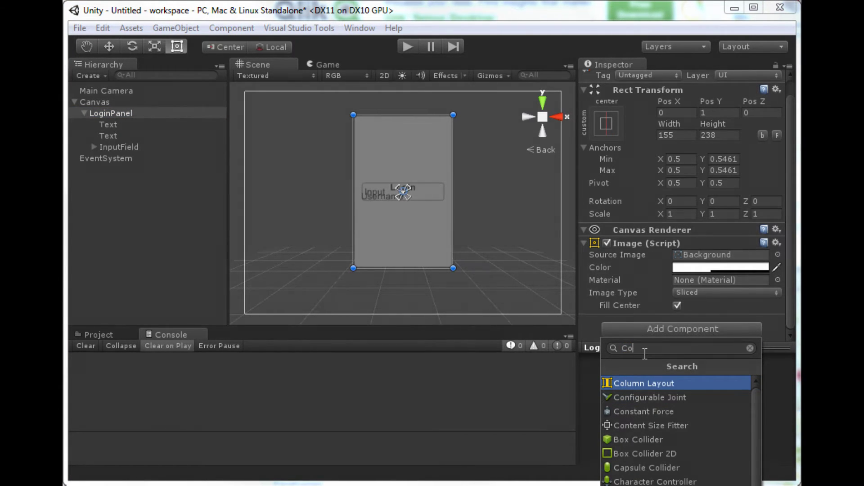
click(661, 382)
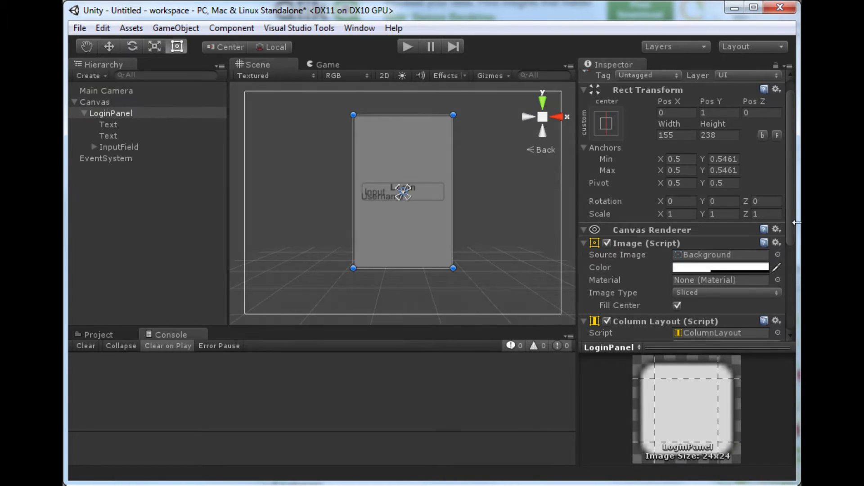
scroll(785, 256, down, 5)
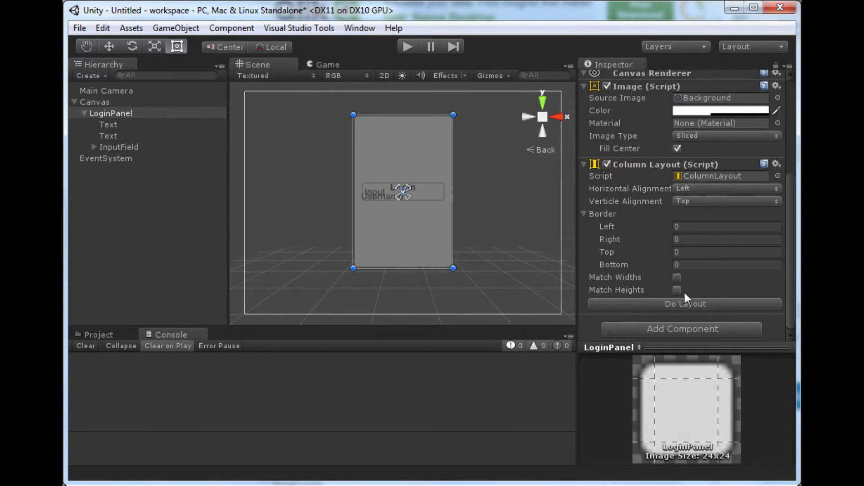
Test-run the scene to check the column stacking, then reselect LoginPanel
click(407, 44)
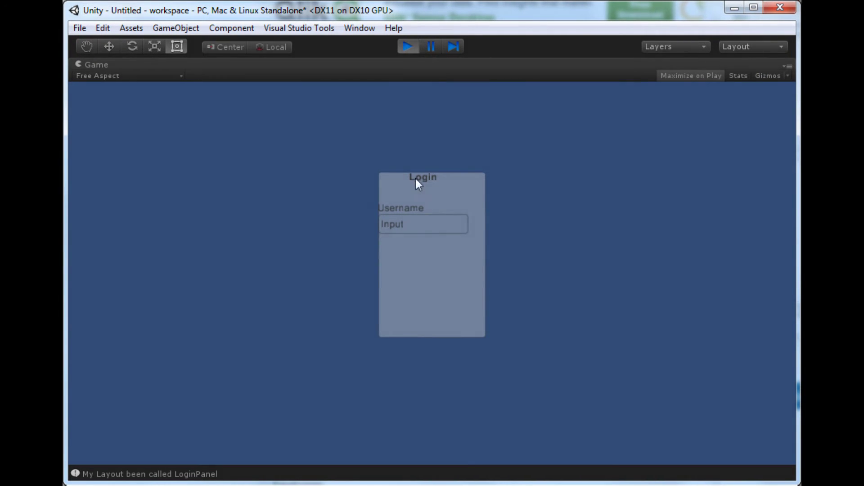
click(409, 46)
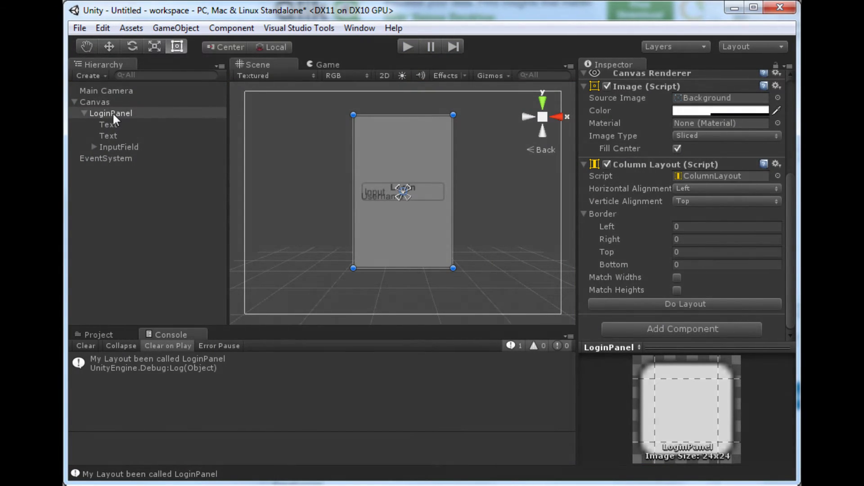
click(113, 112)
right_click(113, 112)
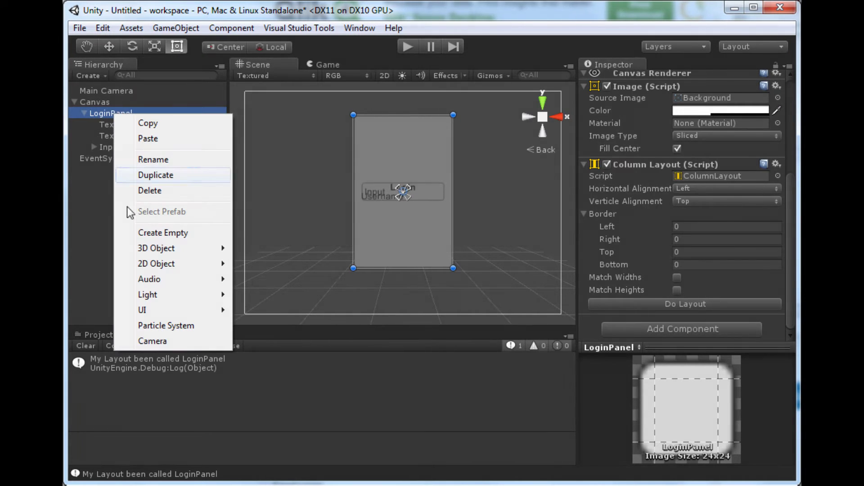
Add a 'Password' text label and a second InputField under LoginPanel
mouse_move(175, 310)
click(315, 341)
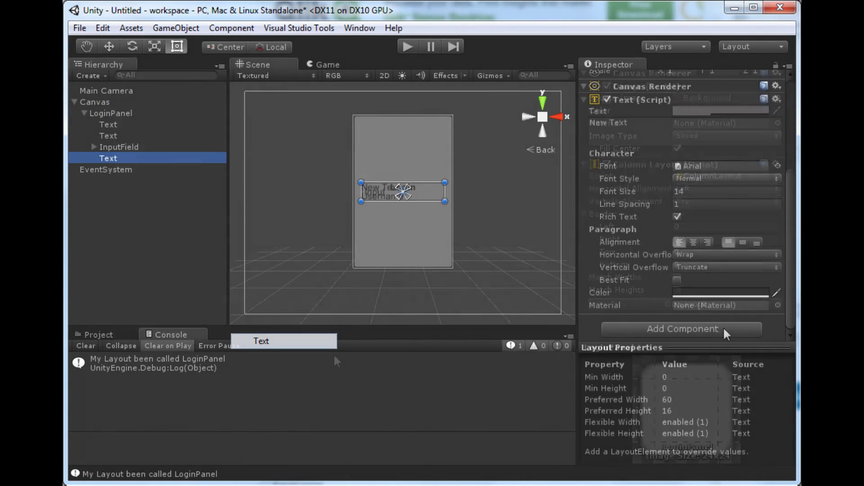
click(641, 119)
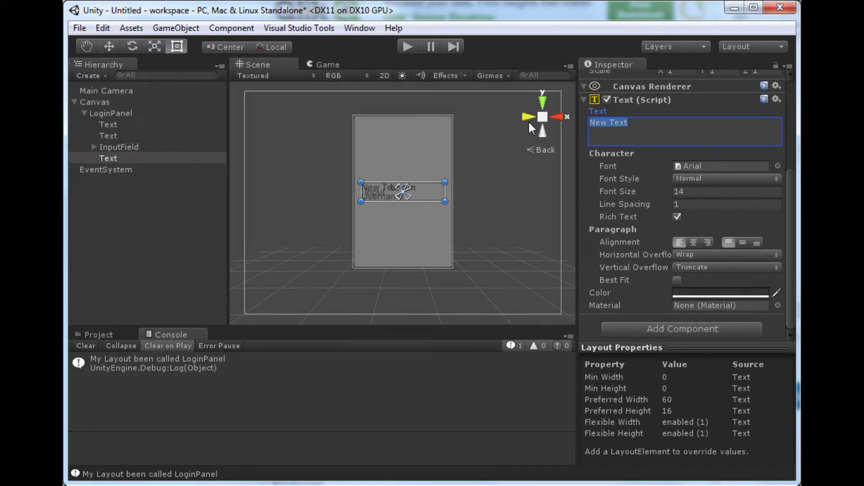
text(Password)
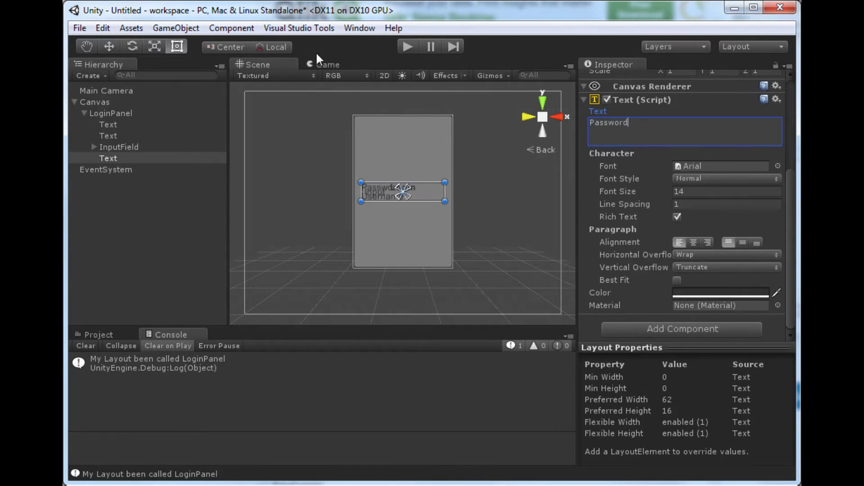
right_click(102, 114)
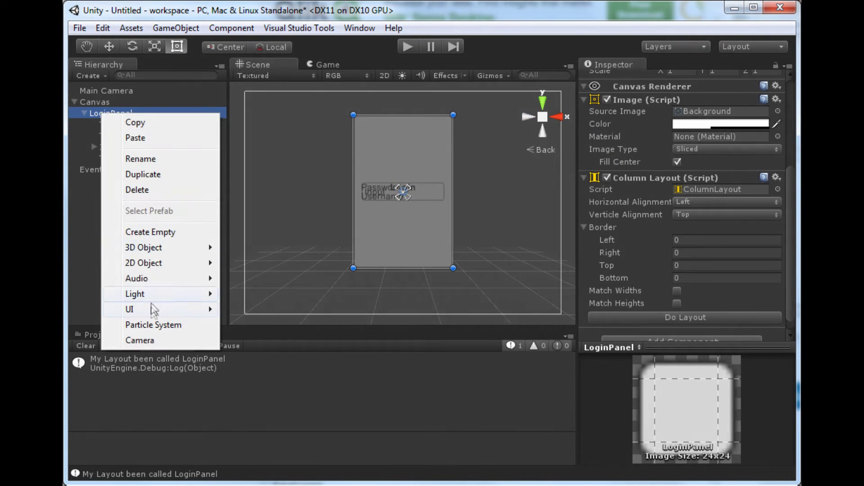
mouse_move(186, 310)
click(269, 433)
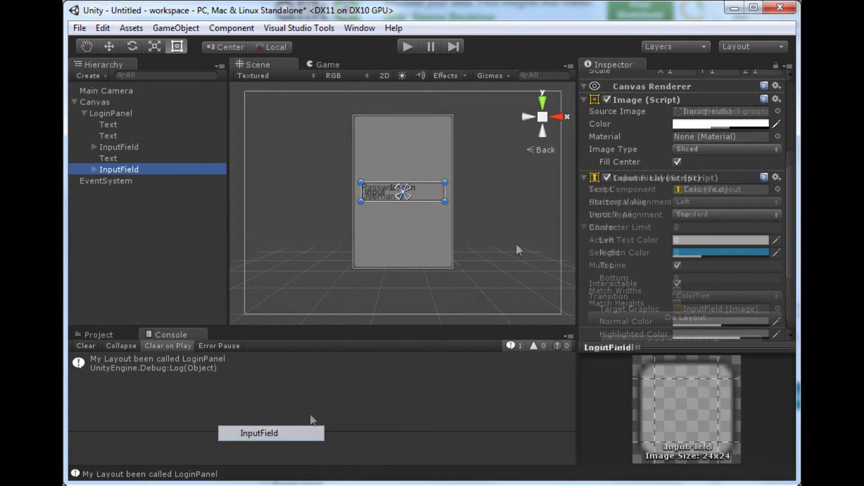
Preview the five-element form, then bottom-align the Password label
click(407, 44)
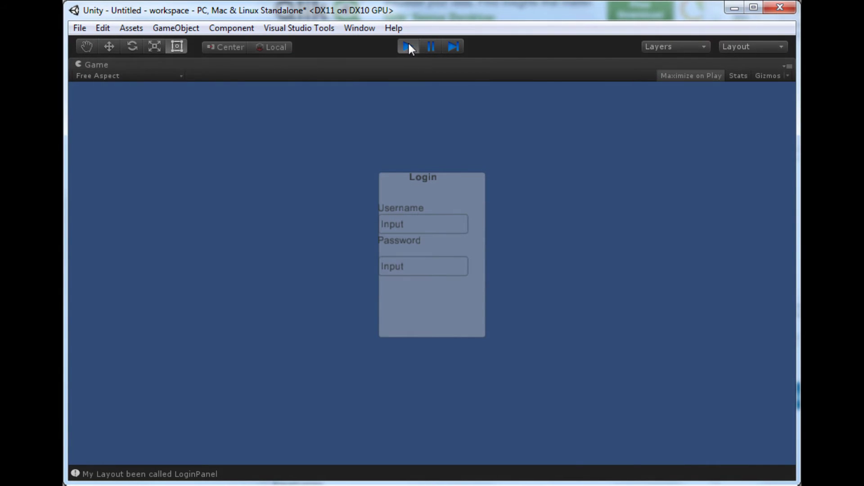
click(408, 47)
click(108, 159)
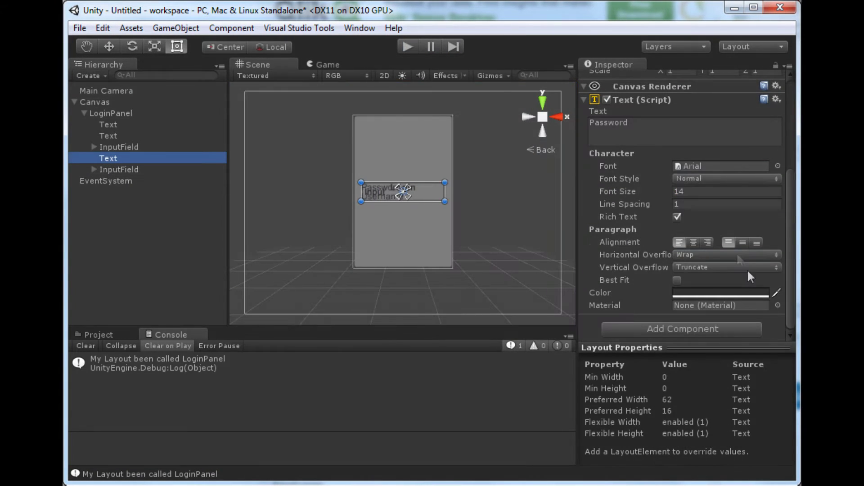
click(755, 243)
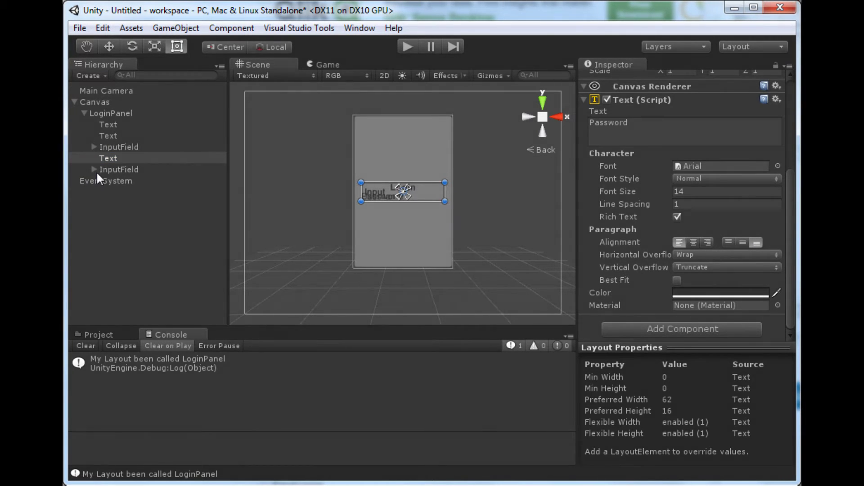
click(111, 115)
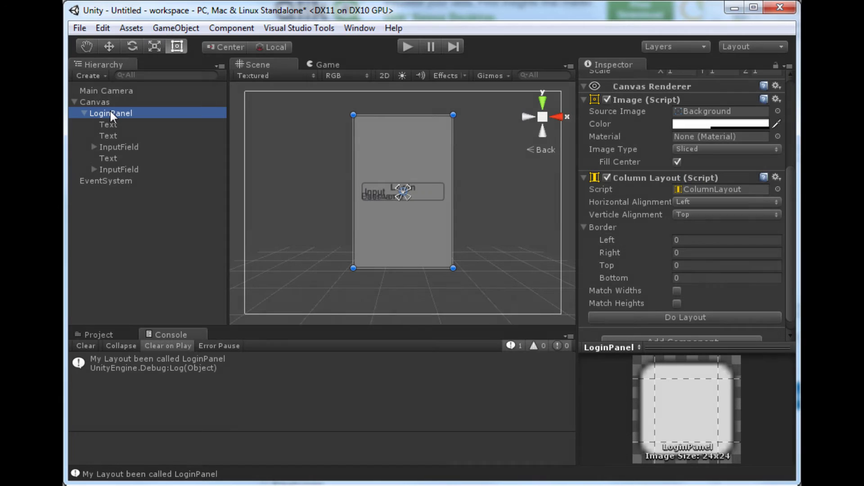
Add a new Panel inside LoginPanel
right_click(111, 115)
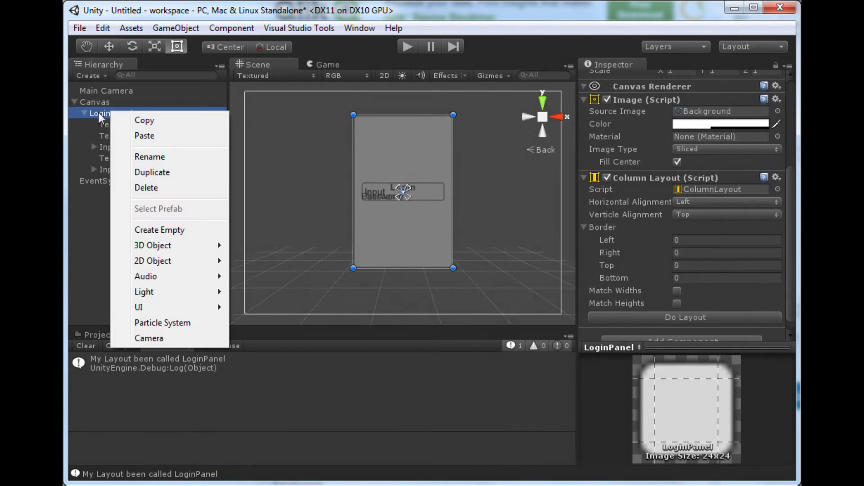
click(135, 156)
right_click(102, 114)
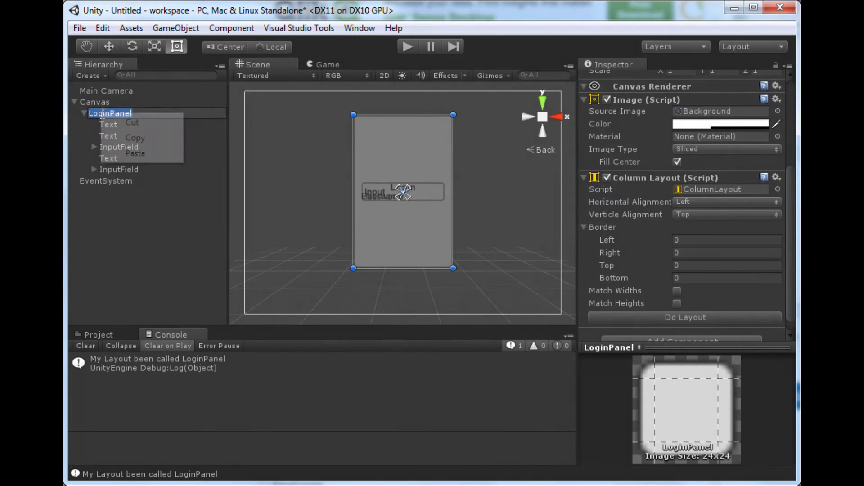
click(100, 112)
right_click(101, 113)
mouse_move(160, 312)
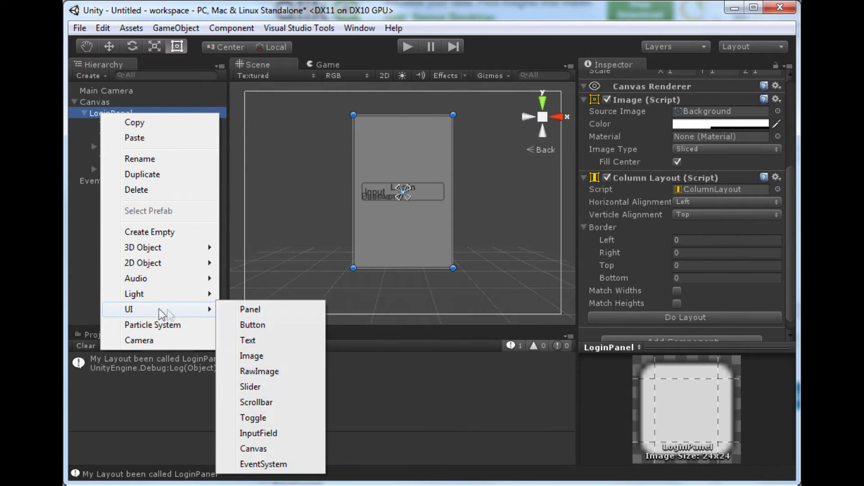
click(266, 313)
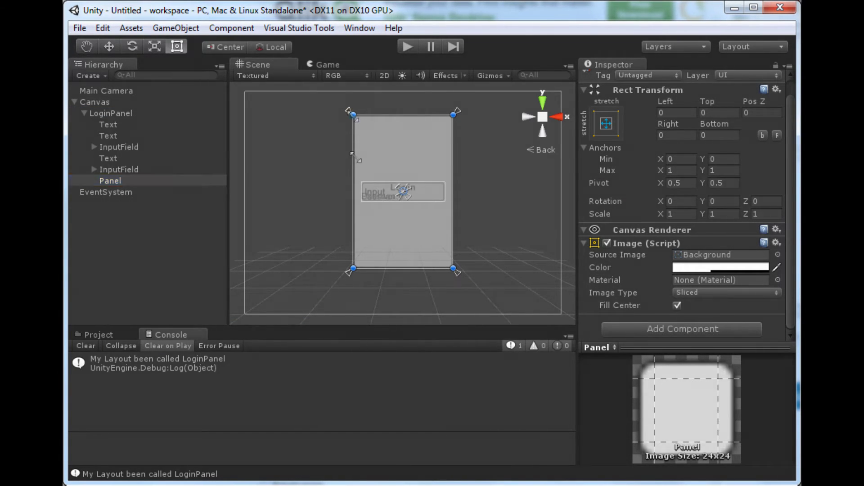
Make the new panel a 155 × 40 bottom strip anchored top-left and remove its Image component
drag(354, 115, 354, 243)
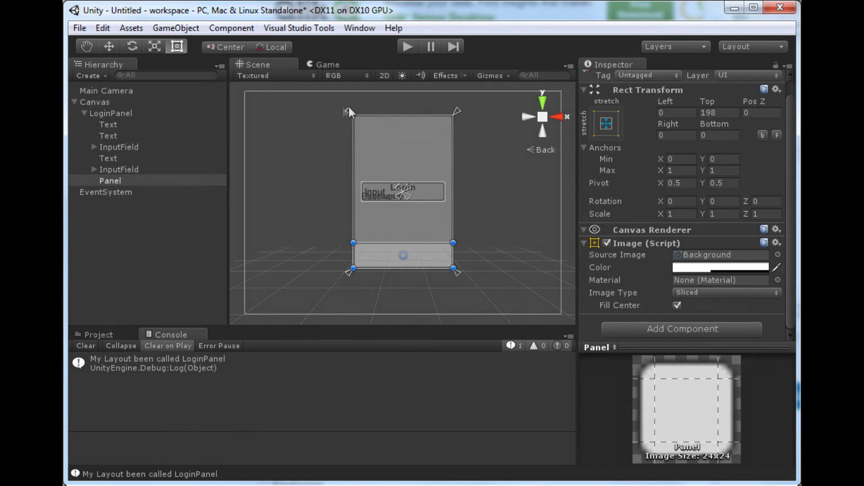
drag(349, 112, 352, 242)
drag(457, 272, 353, 243)
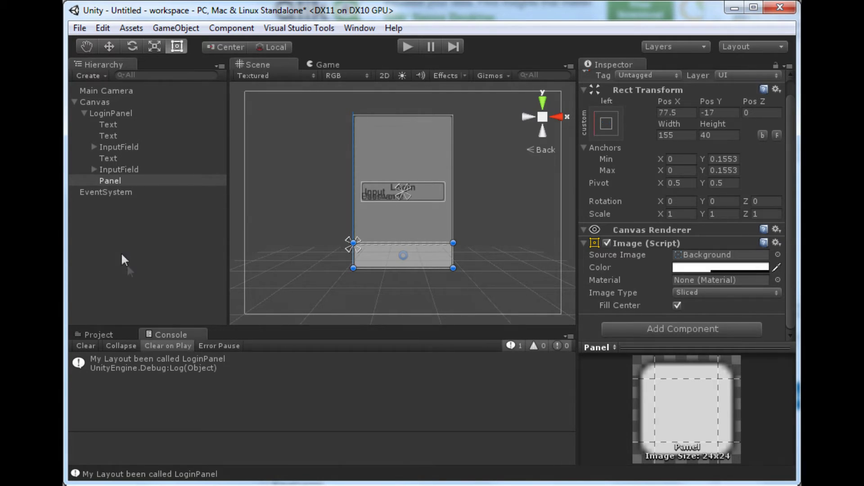
click(605, 244)
right_click(629, 245)
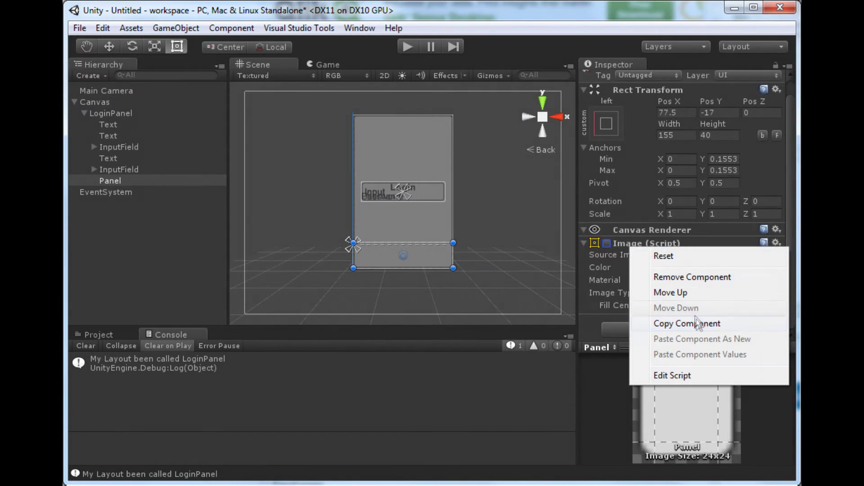
click(692, 277)
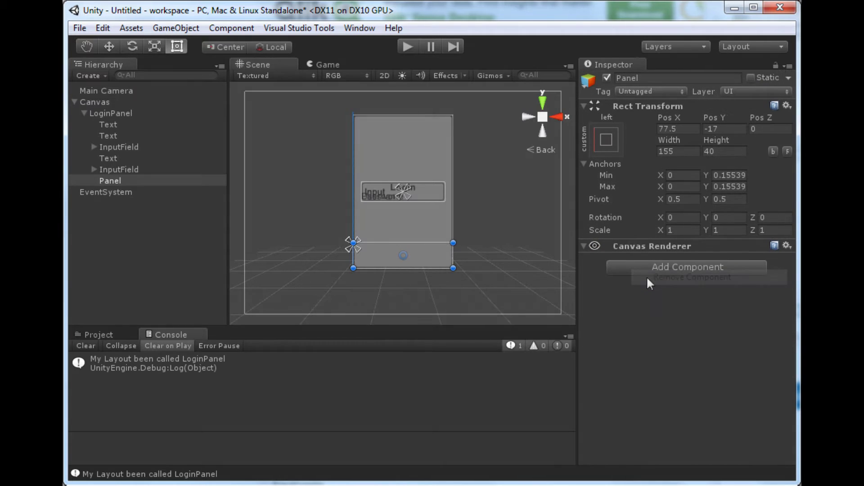
Rename the new panel to ButtonPanel
click(112, 171)
click(109, 180)
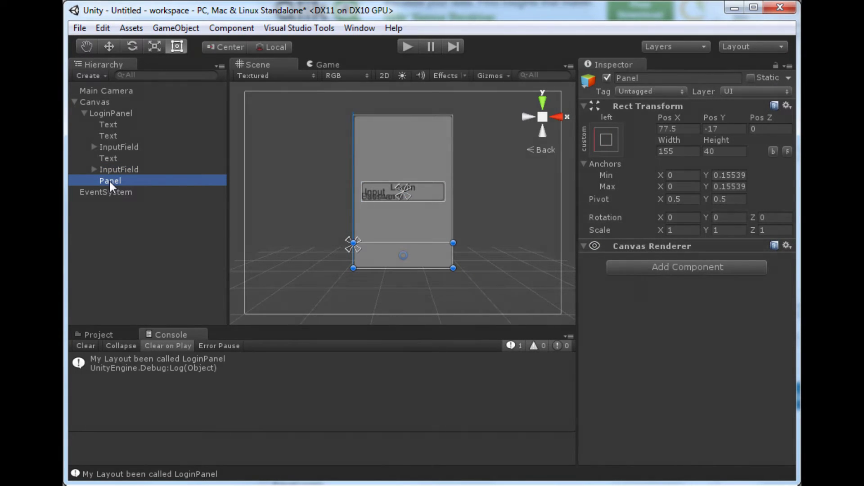
click(110, 180)
text(B)
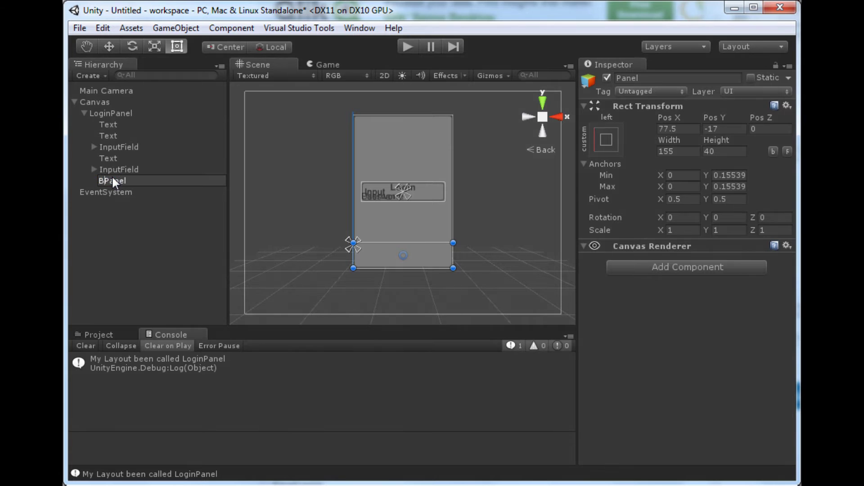
text(utton)
key(Return)
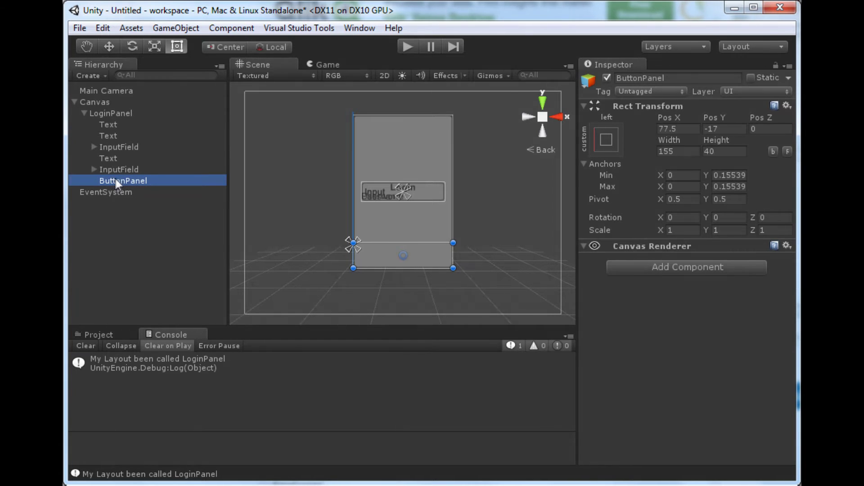
Add two Buttons inside ButtonPanel
right_click(115, 179)
mouse_move(189, 376)
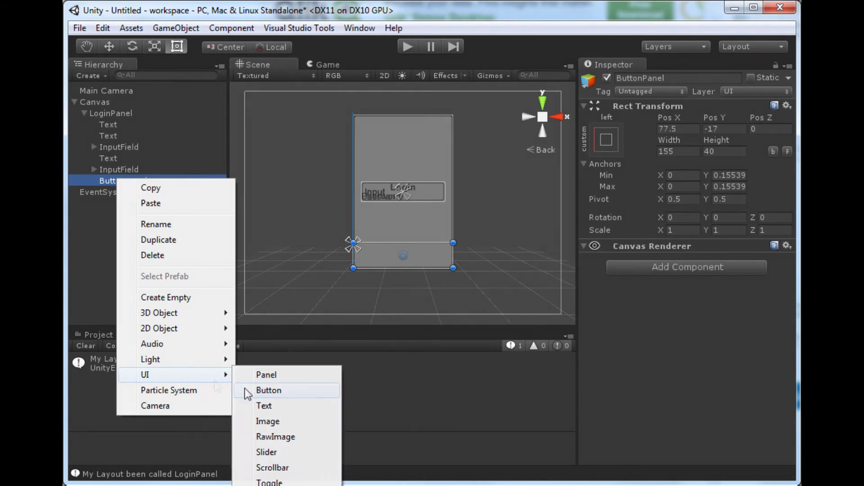
click(275, 390)
click(115, 181)
right_click(116, 181)
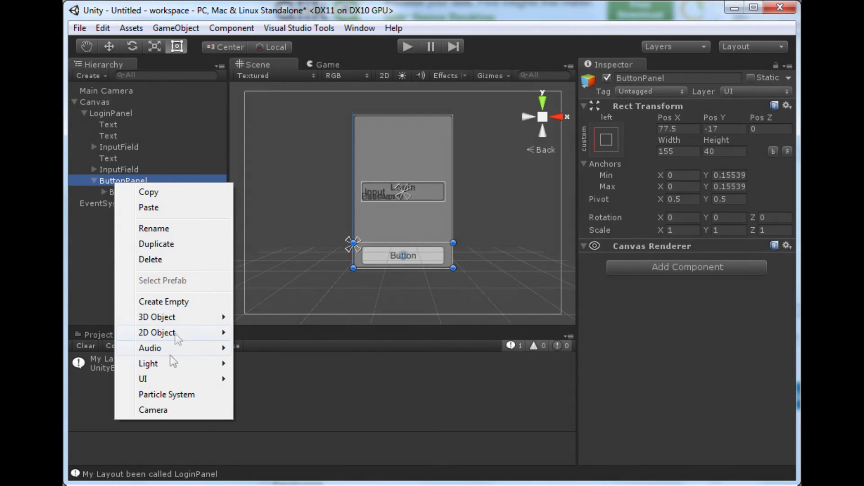
mouse_move(171, 378)
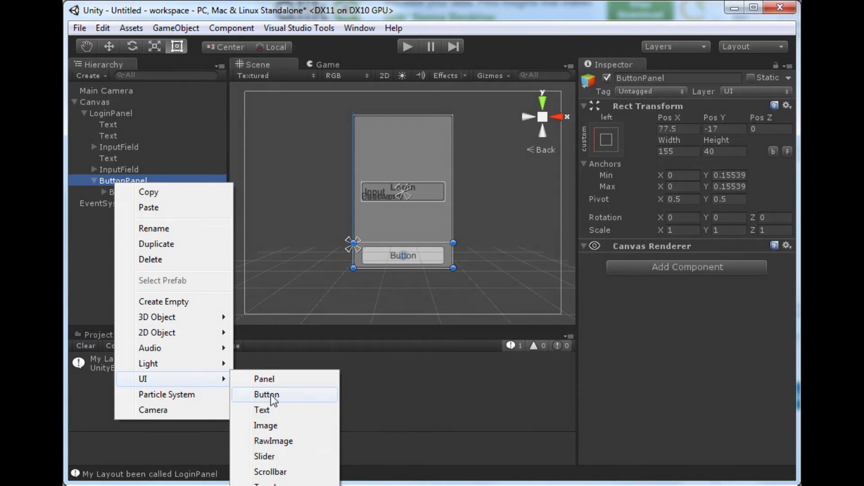
click(271, 395)
Label the buttons 'Login' and 'Back', then preview the panel in Play mode
click(120, 203)
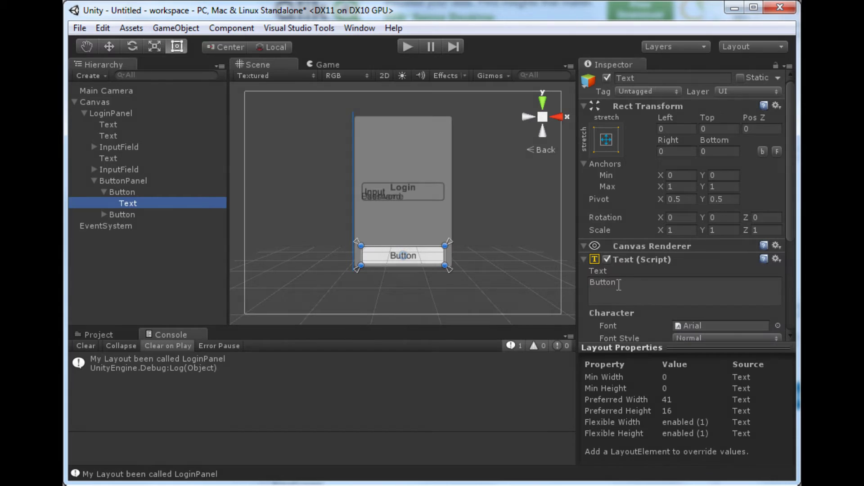
click(619, 284)
text(Login)
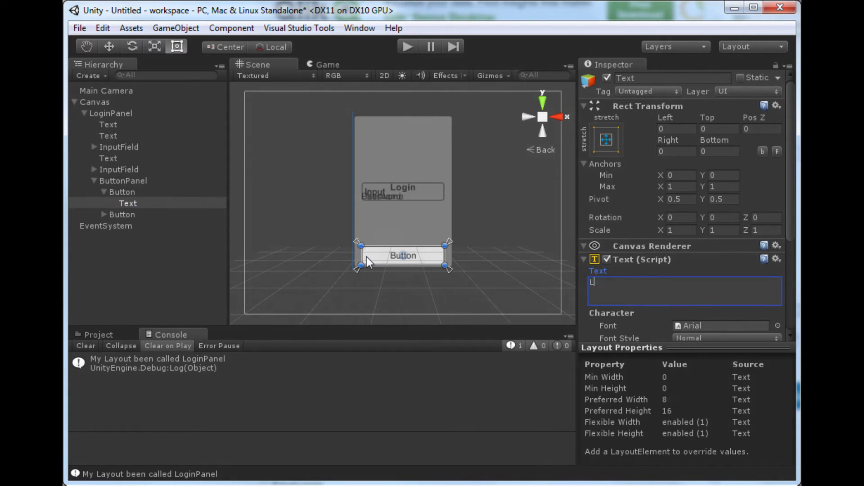
click(103, 213)
click(175, 226)
click(621, 293)
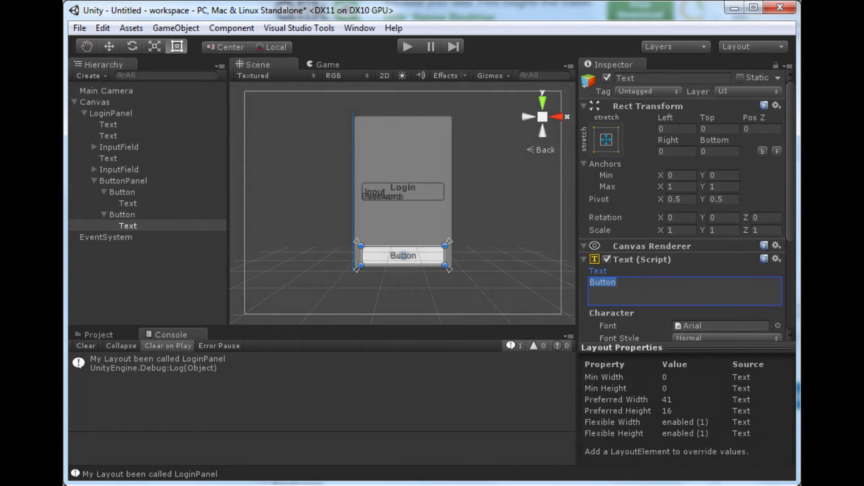
text(Back)
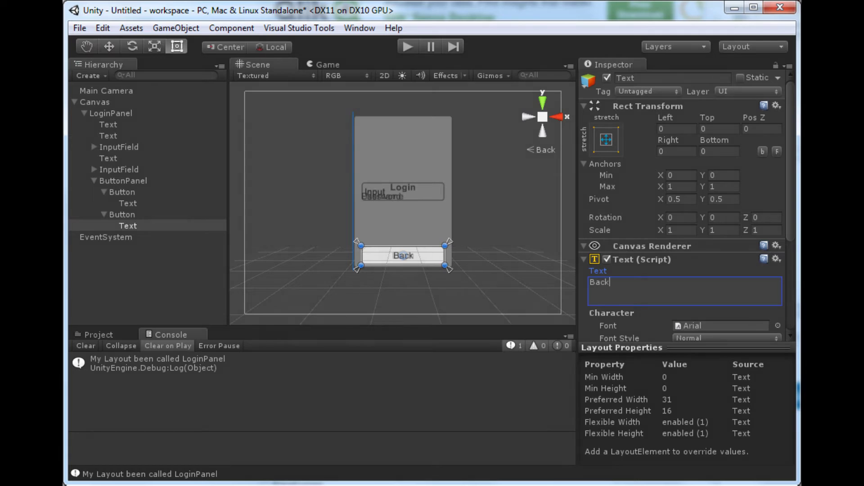
click(120, 181)
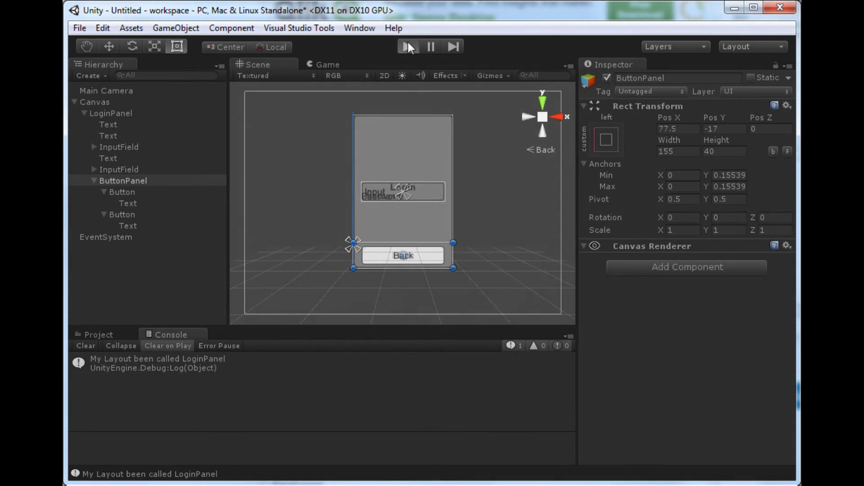
click(408, 45)
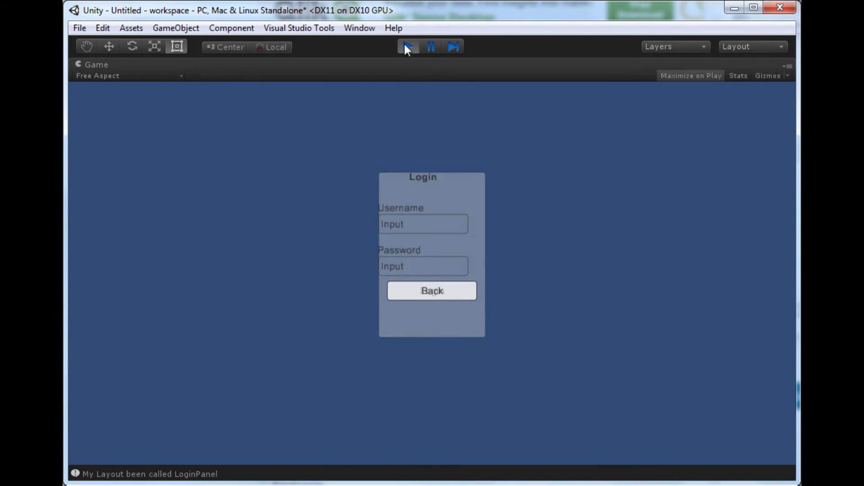
click(405, 45)
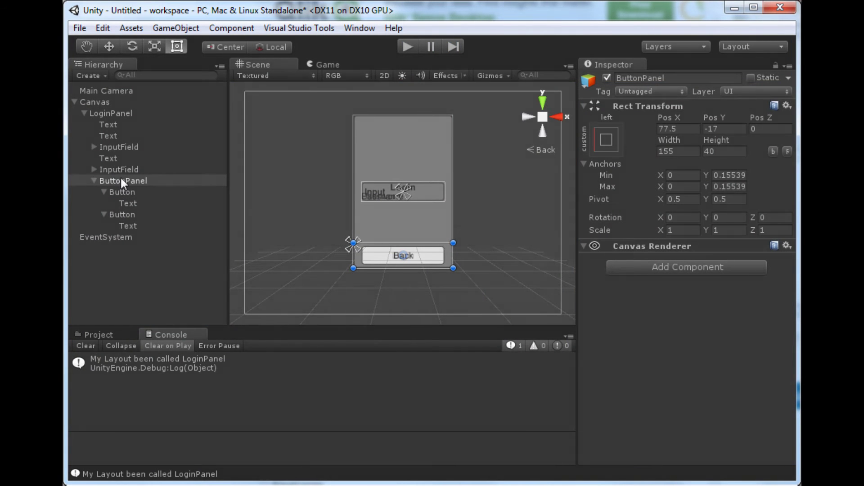
Add the Row Layout script to ButtonPanel and preview the button row
click(126, 192)
right_click(130, 179)
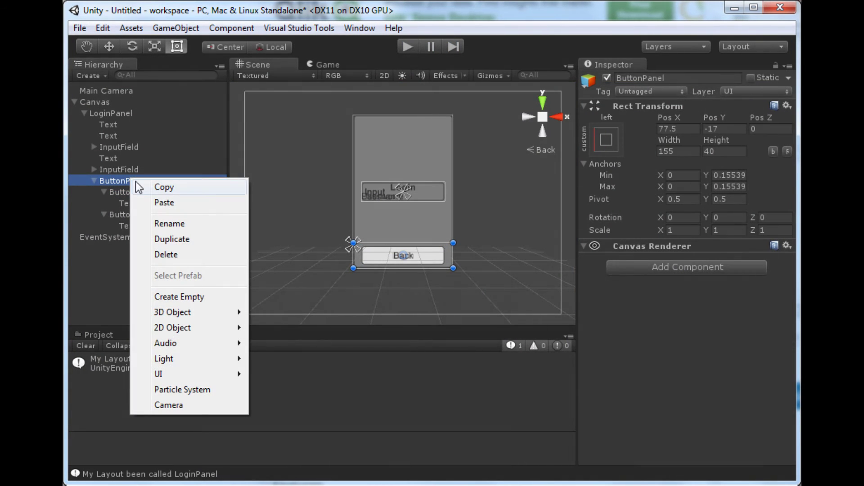
click(690, 266)
text(ro)
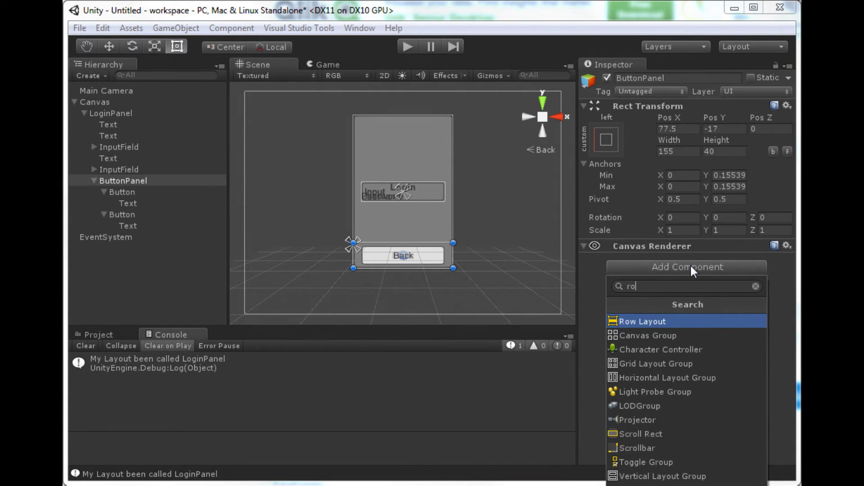
click(661, 322)
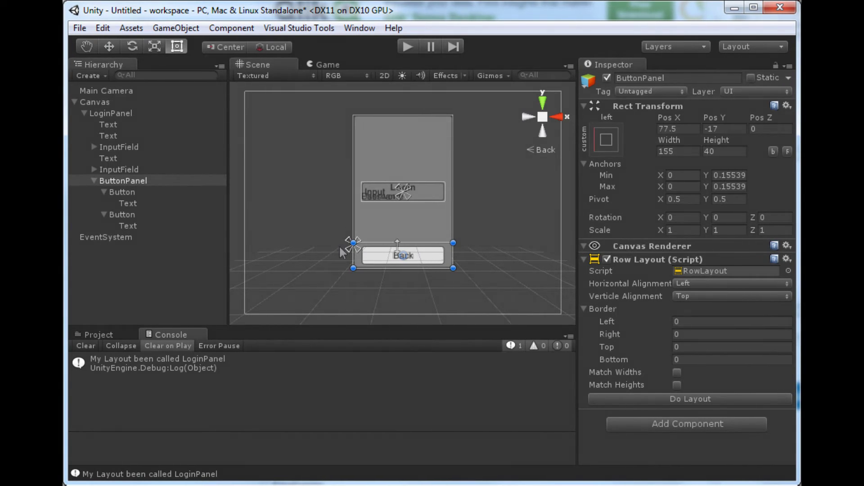
click(407, 45)
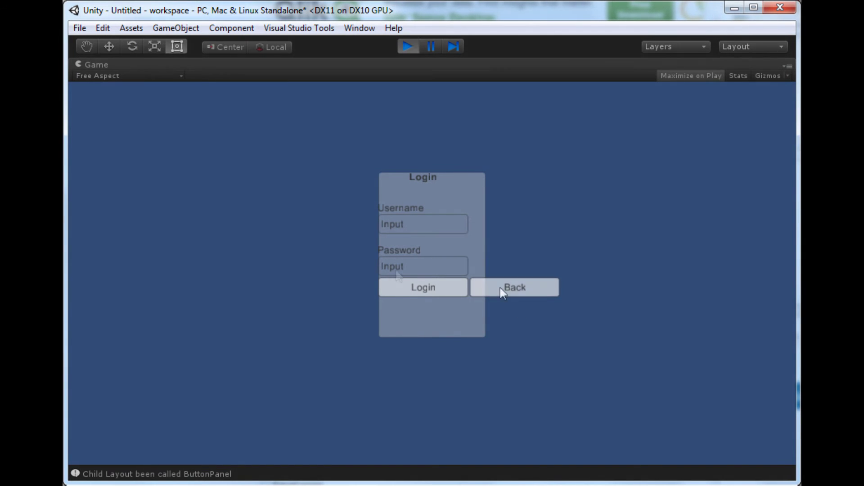
click(409, 45)
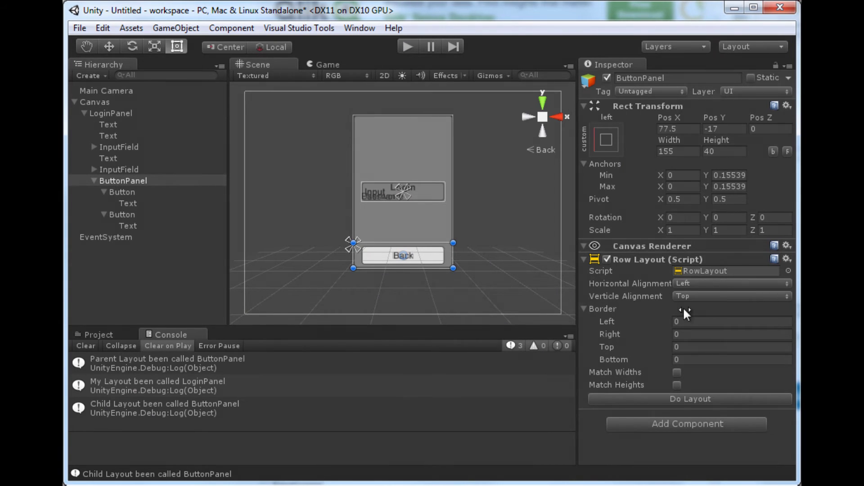
Set the Row Layout horizontal alignment to Fit and run the scene again
click(686, 283)
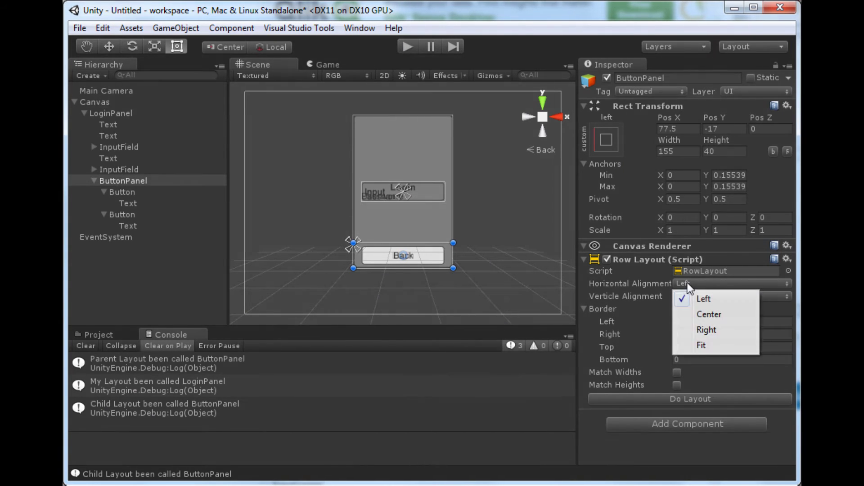
click(703, 345)
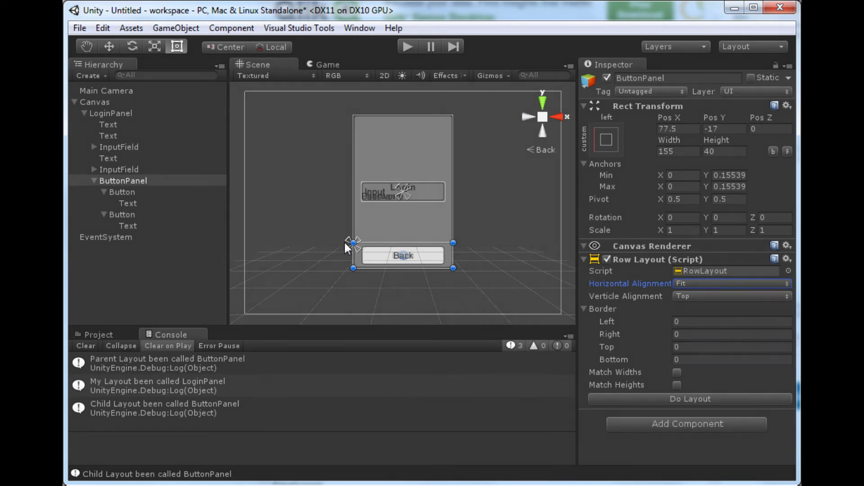
click(408, 45)
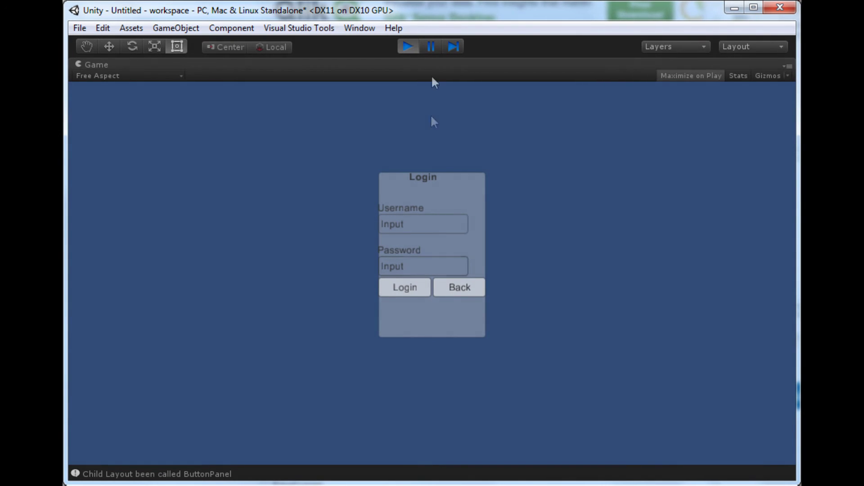
Set LoginPanel's Column Layout horizontal alignment to Fit and verify the stretched fields in Play mode
click(410, 46)
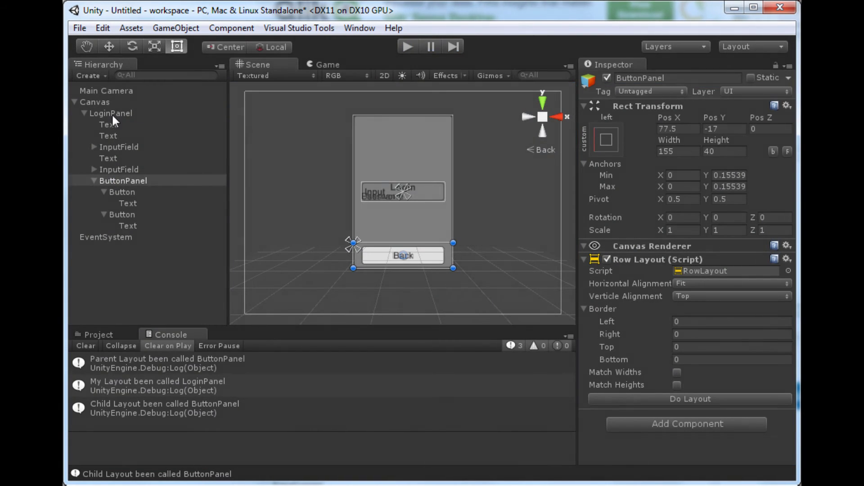
click(112, 113)
scroll(642, 296, down, 5)
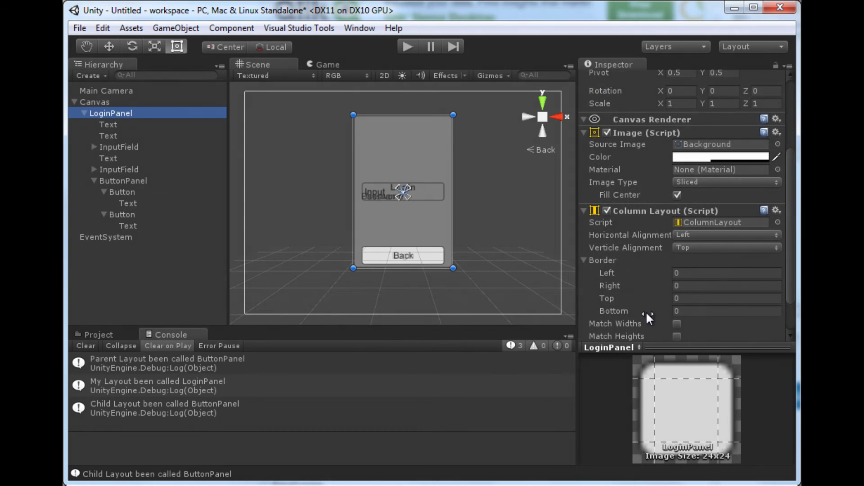
click(695, 231)
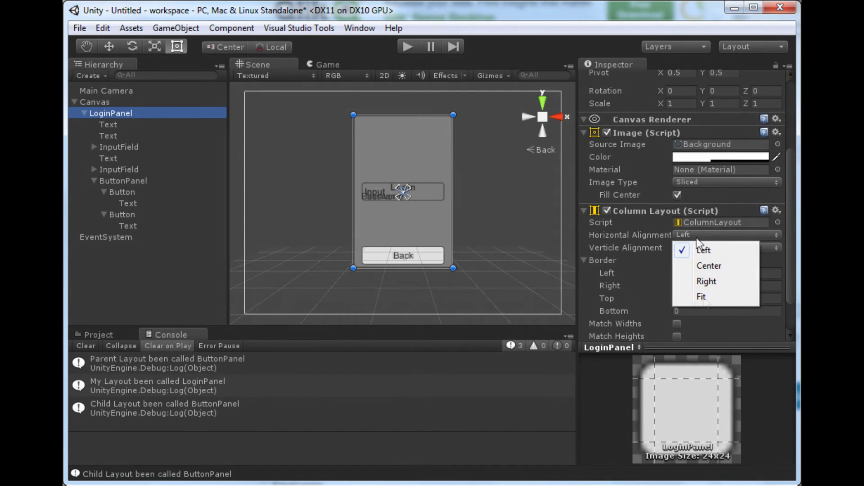
click(700, 298)
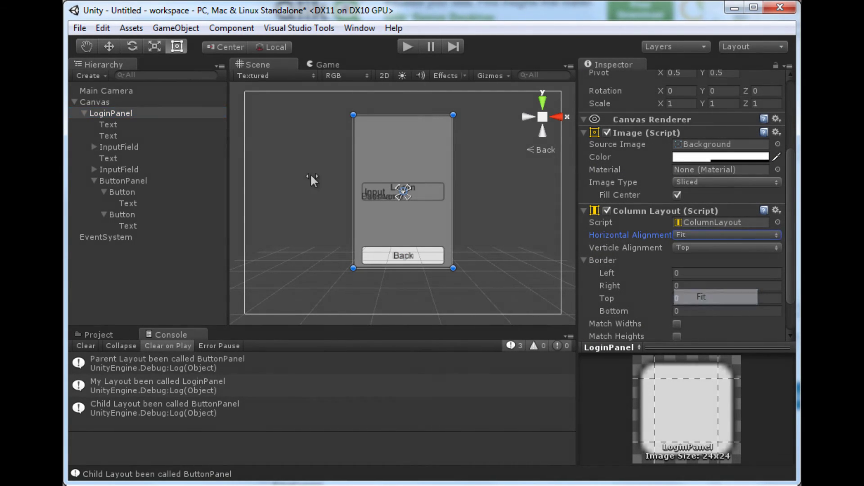
click(408, 47)
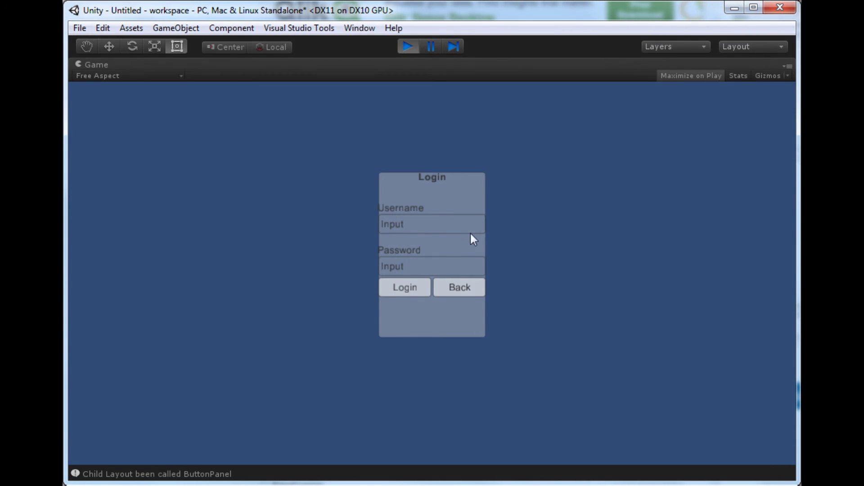
click(404, 49)
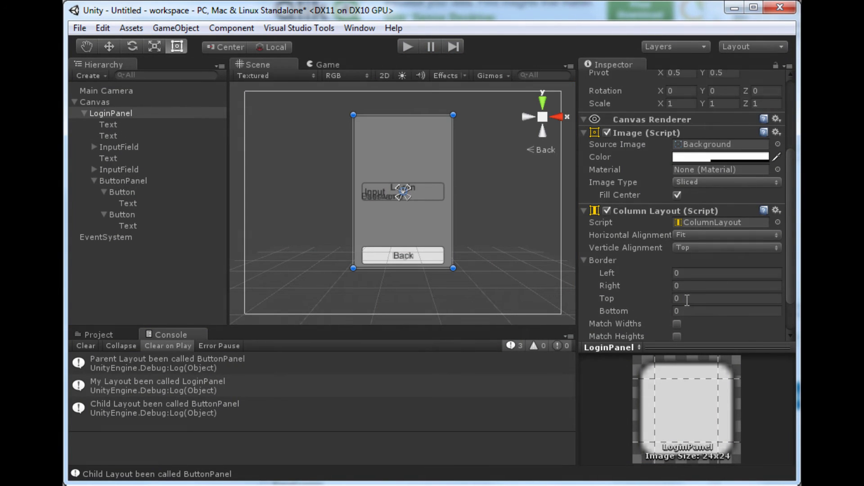
Give LoginPanel's Column Layout a border of 4, then preview the panel in a test run
scroll(679, 301, down, 2)
click(690, 231)
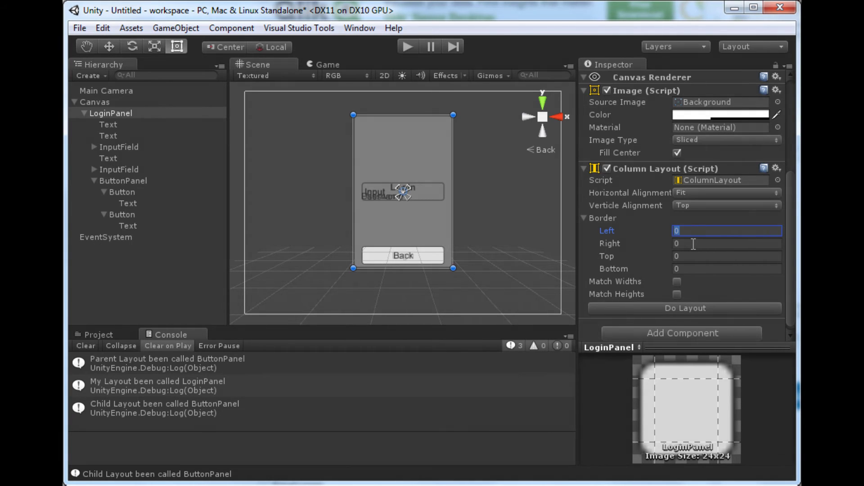
text(4)
key(Tab)
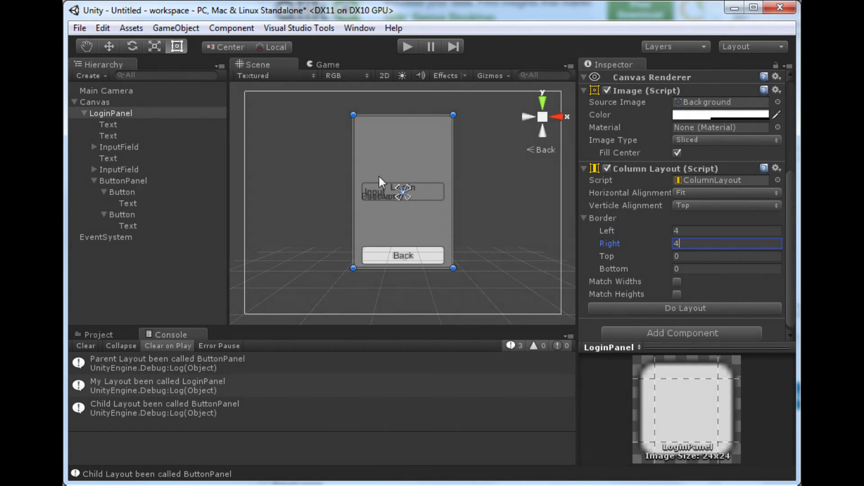
click(402, 47)
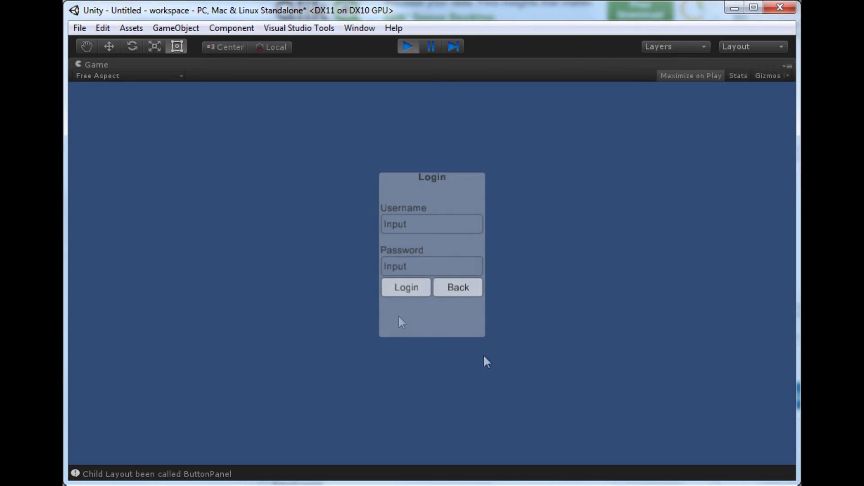
click(412, 45)
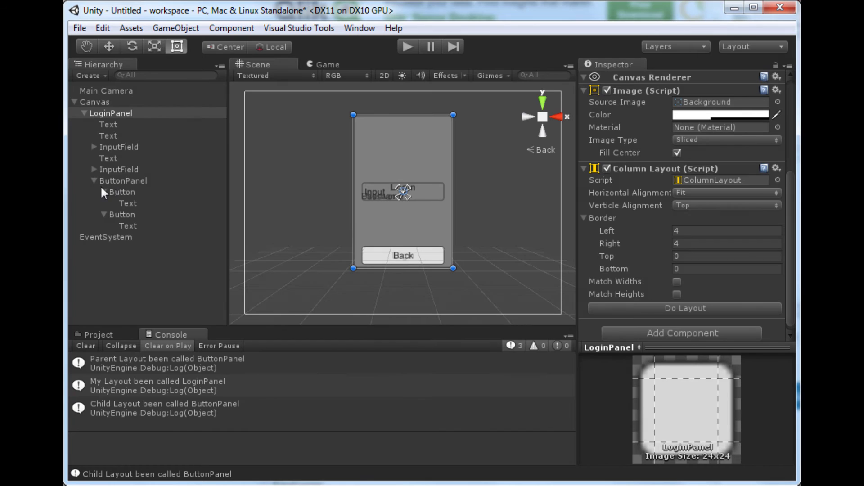
Shorten the LoginPanel by dragging its bottom edge upward
click(102, 115)
click(364, 218)
drag(353, 269, 355, 245)
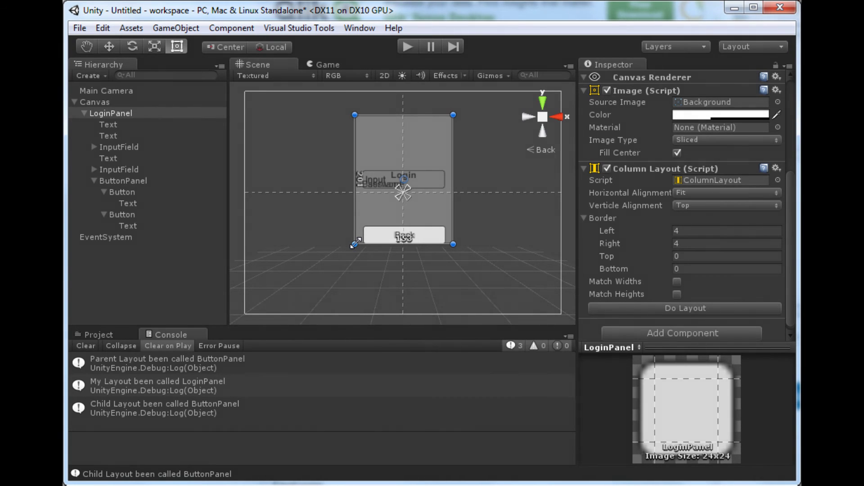
click(117, 113)
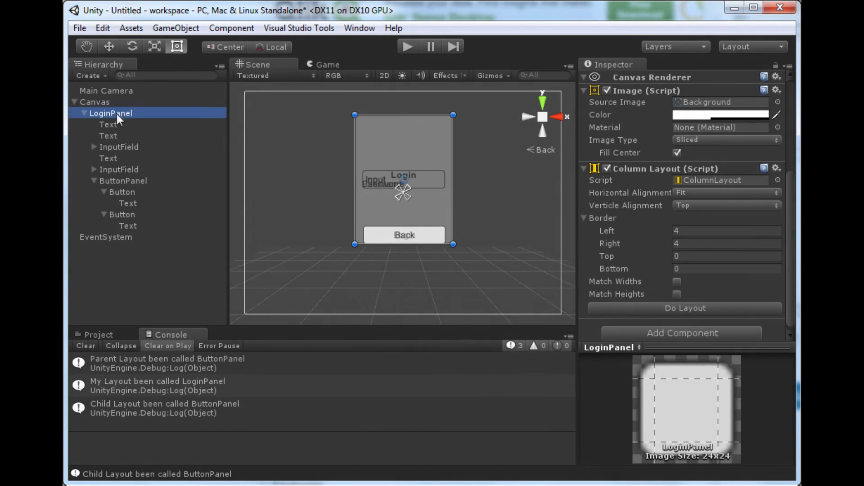
Set Verticle Alignment to Fit on LoginPanel's Column Layout and ButtonPanel's Row Layout, then test-run
click(690, 205)
click(701, 267)
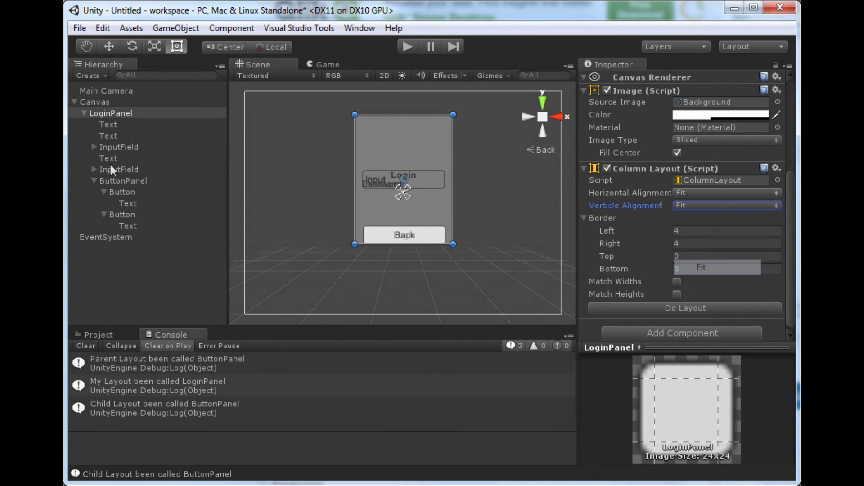
click(132, 179)
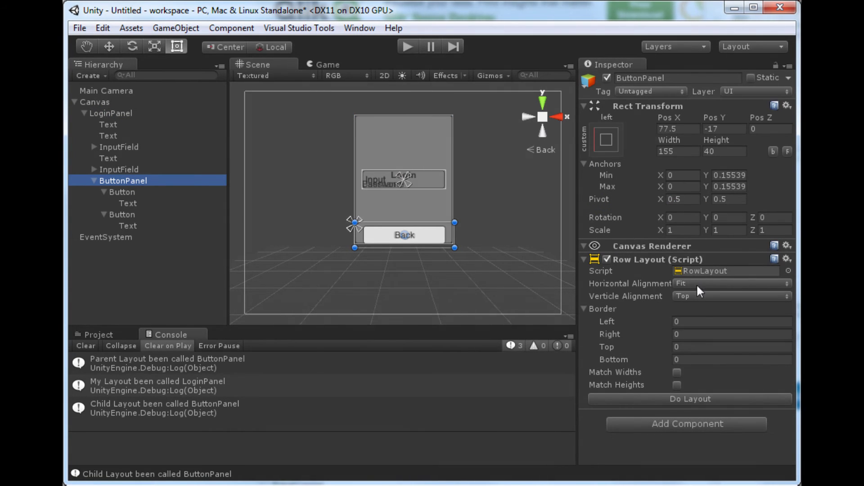
click(705, 295)
click(701, 356)
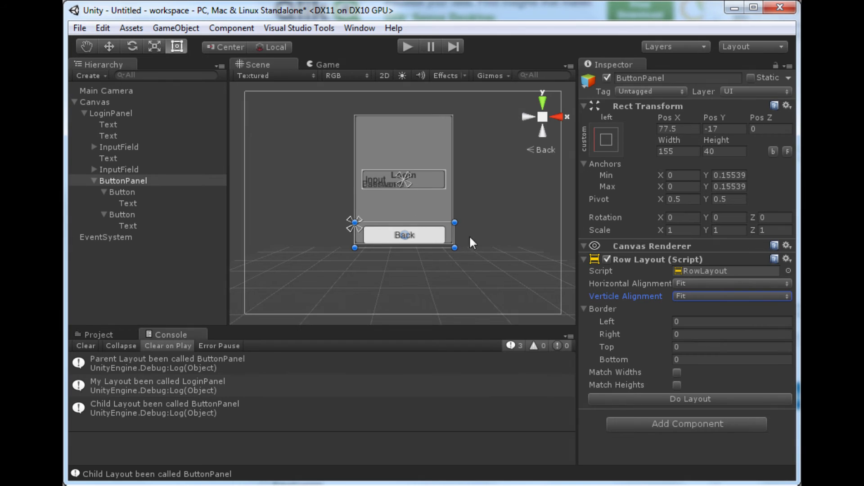
click(407, 47)
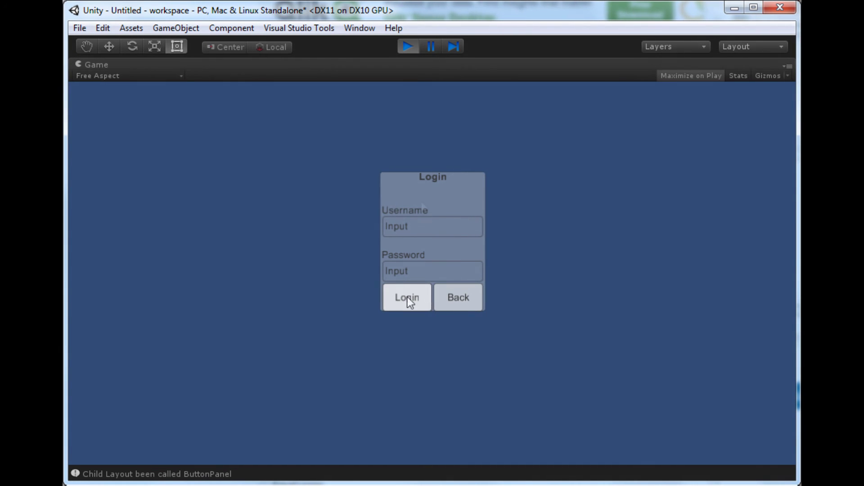
click(407, 47)
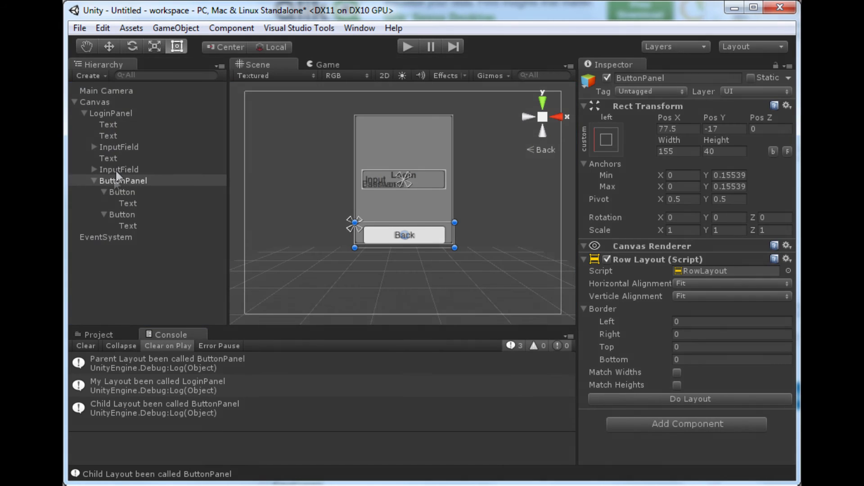
Set ButtonPanel's Row Layout left and right borders to 3
click(113, 180)
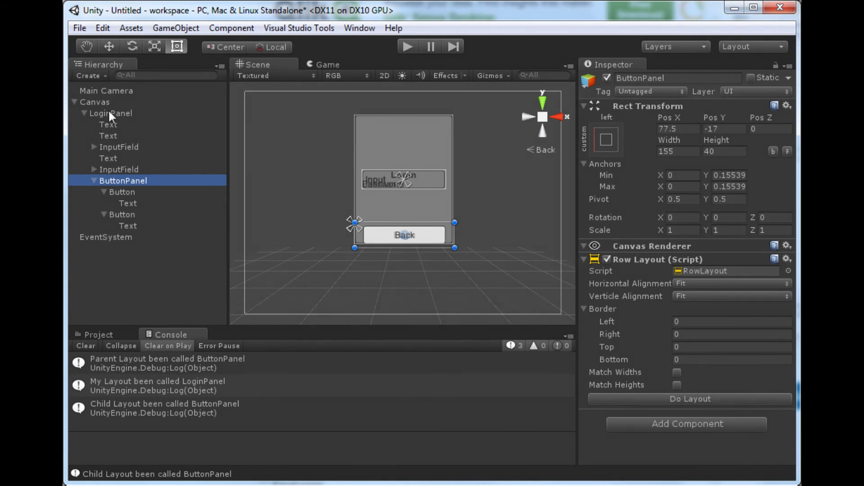
click(698, 322)
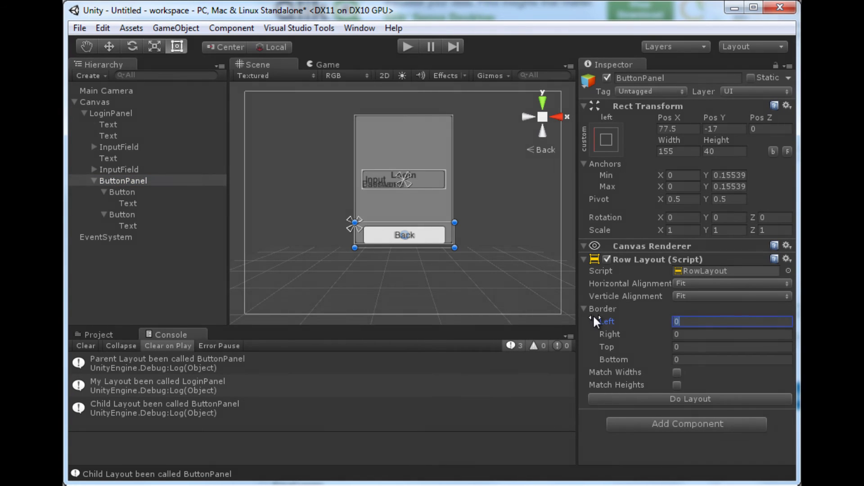
key(BackSpace)
text(3)
click(684, 334)
key(BackSpace)
text(3)
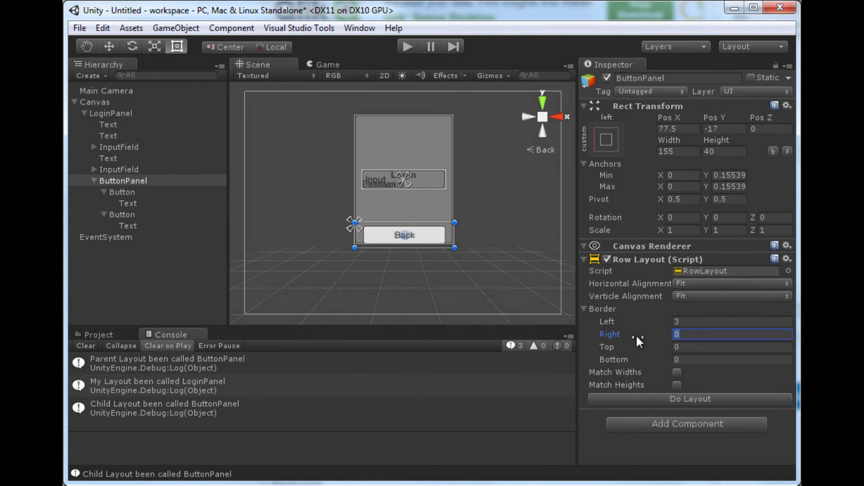
Set the top and bottom borders to 3, then test-run the bordered buttons
click(673, 347)
key(BackSpace)
text(3)
click(679, 358)
key(BackSpace)
text(3)
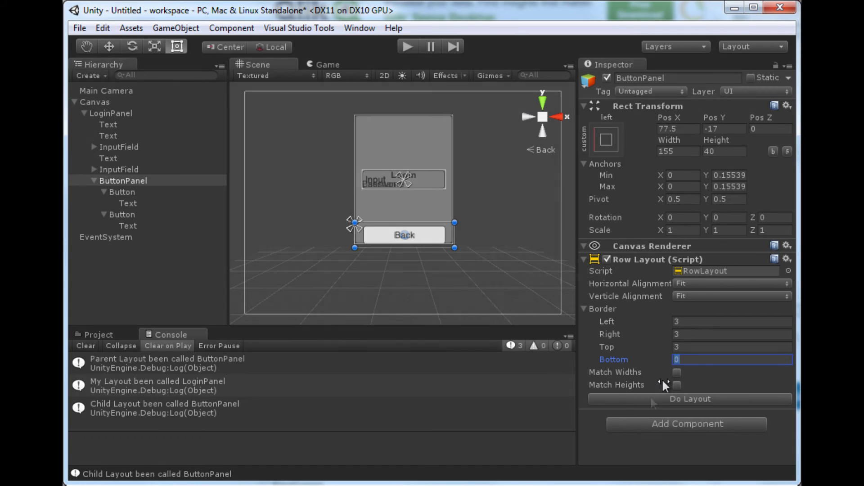
click(407, 46)
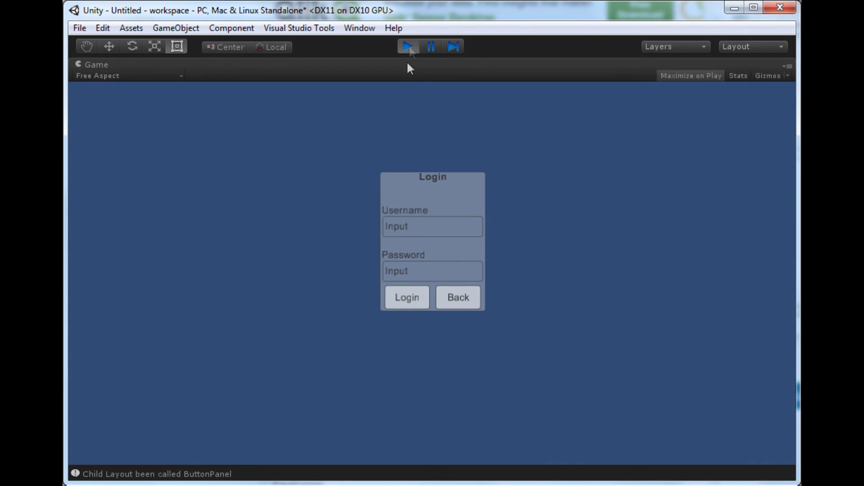
click(408, 46)
Centre the Login title text vertically
click(107, 125)
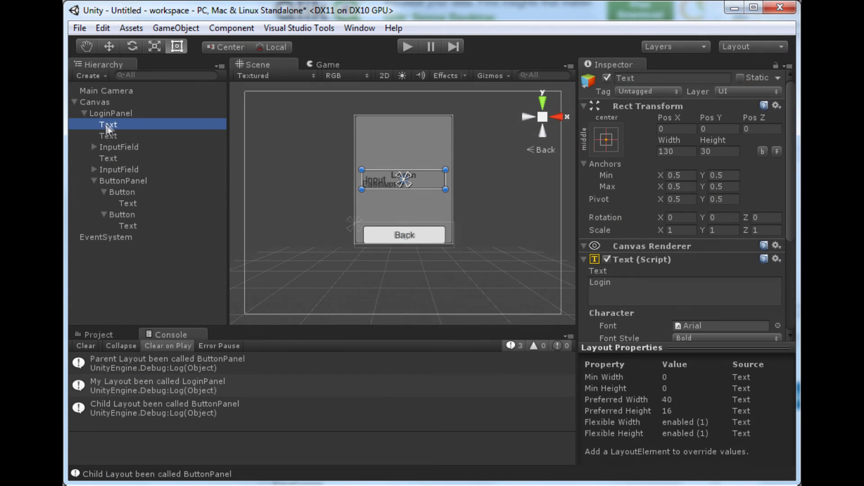
scroll(729, 277, down, 3)
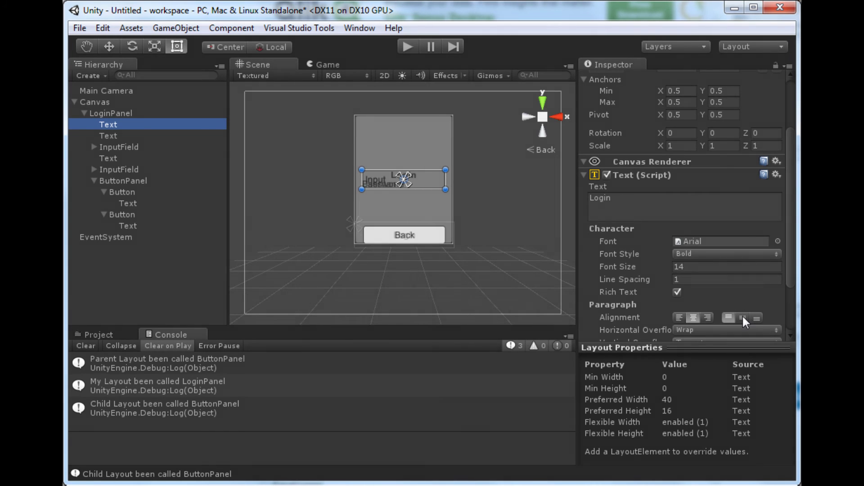
click(743, 318)
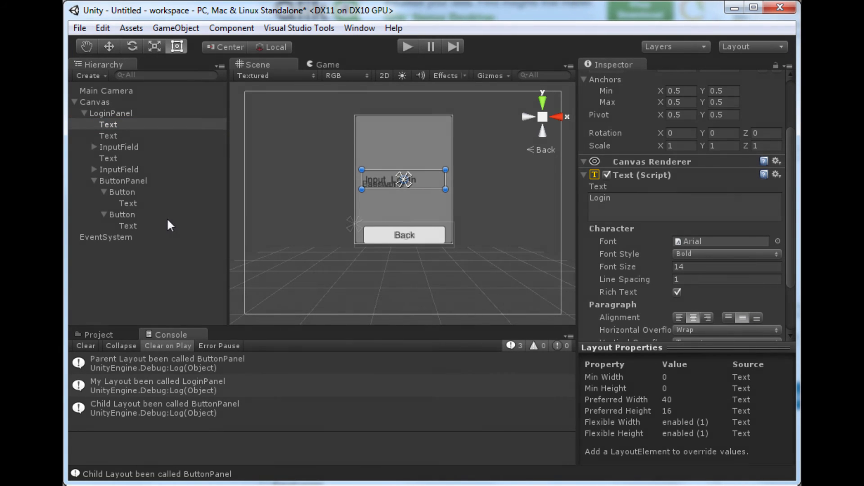
Move the Back button above Login in ButtonPanel so Back sits first
click(114, 190)
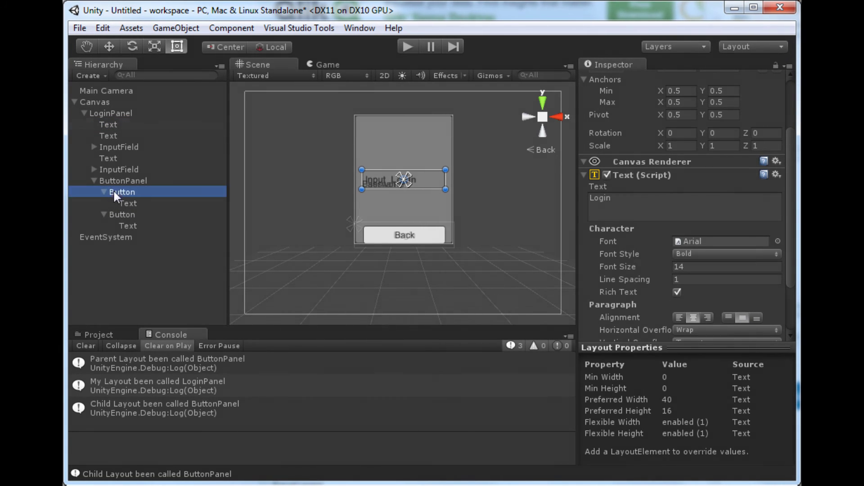
click(124, 213)
click(121, 190)
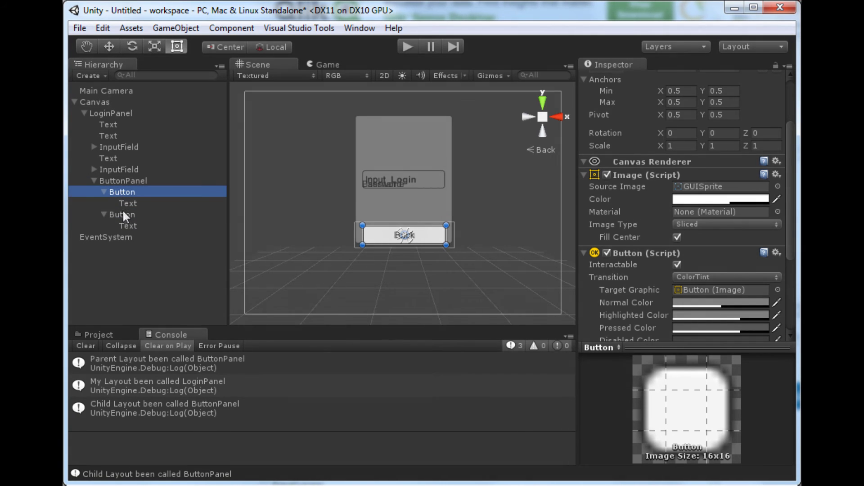
click(123, 213)
click(128, 188)
click(125, 213)
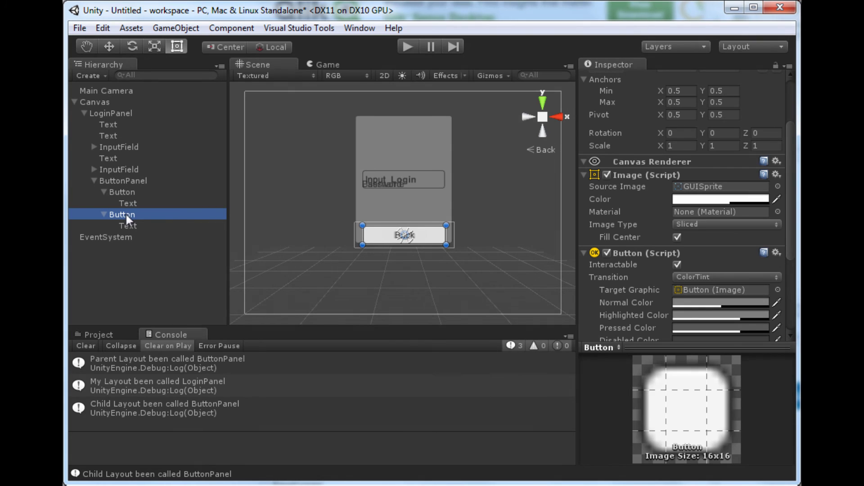
drag(127, 214, 141, 186)
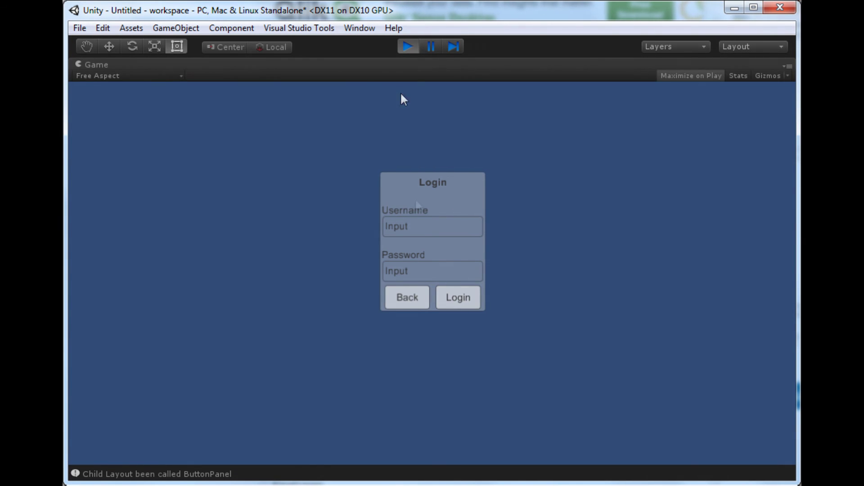
click(406, 47)
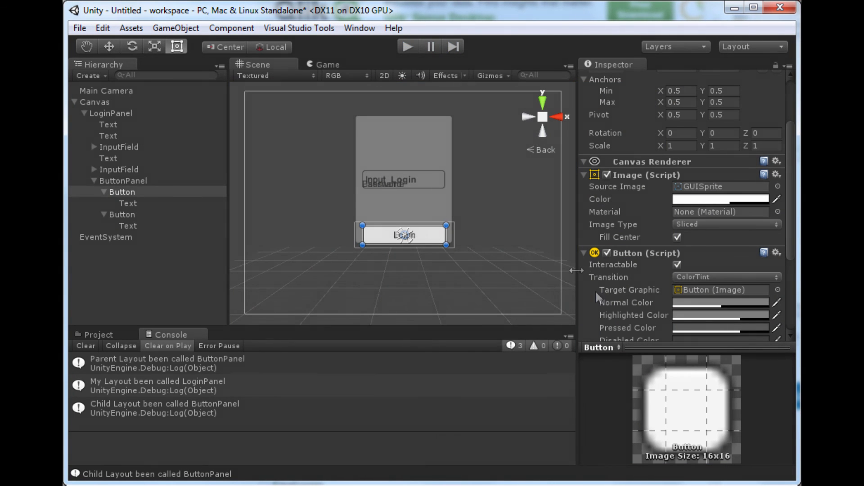
click(115, 113)
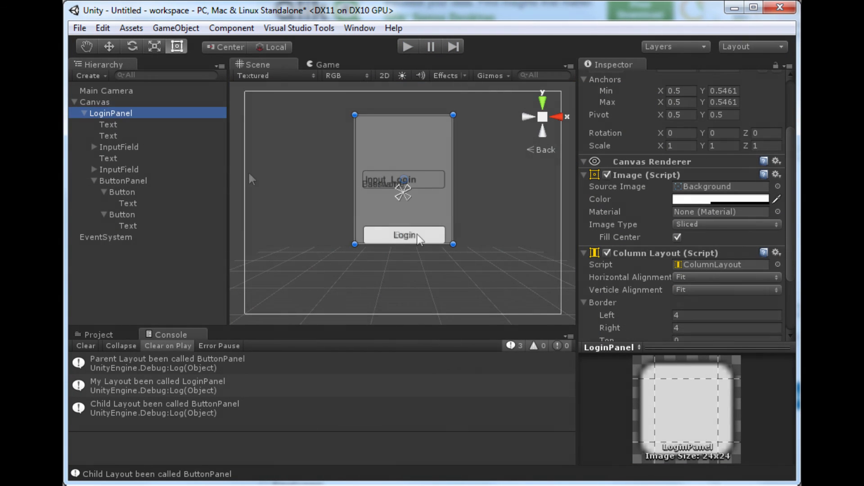
drag(791, 237, 791, 328)
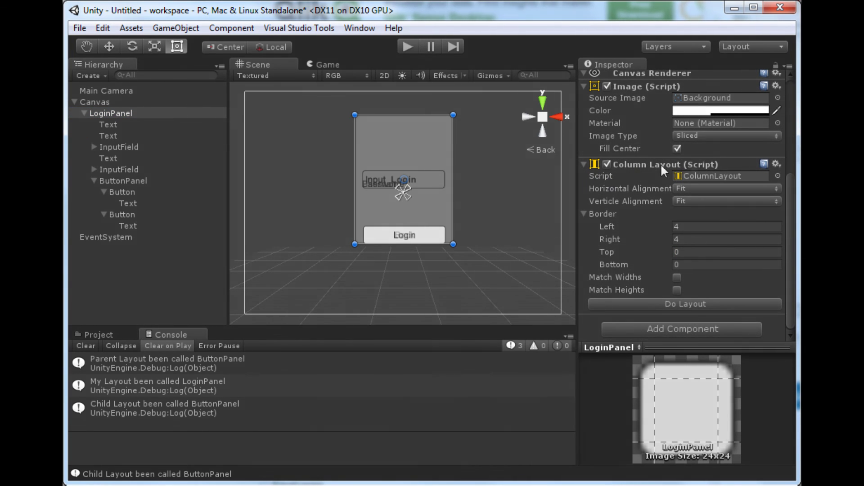
click(673, 305)
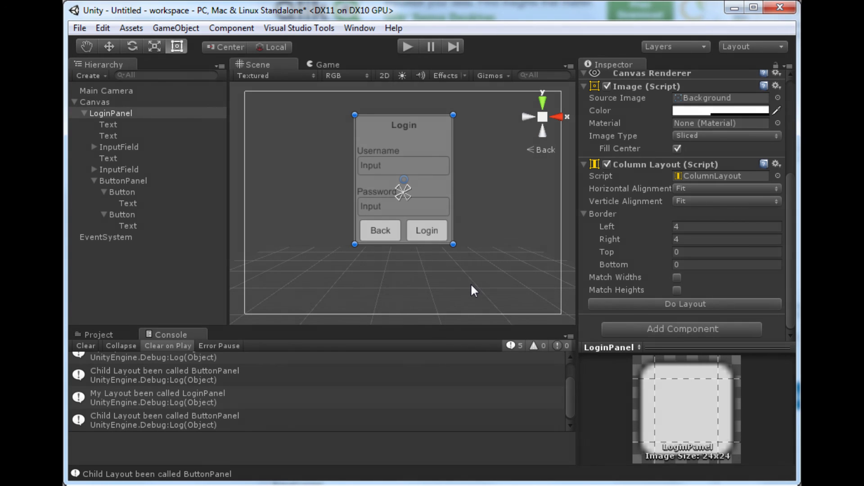
key(ctrl+z)
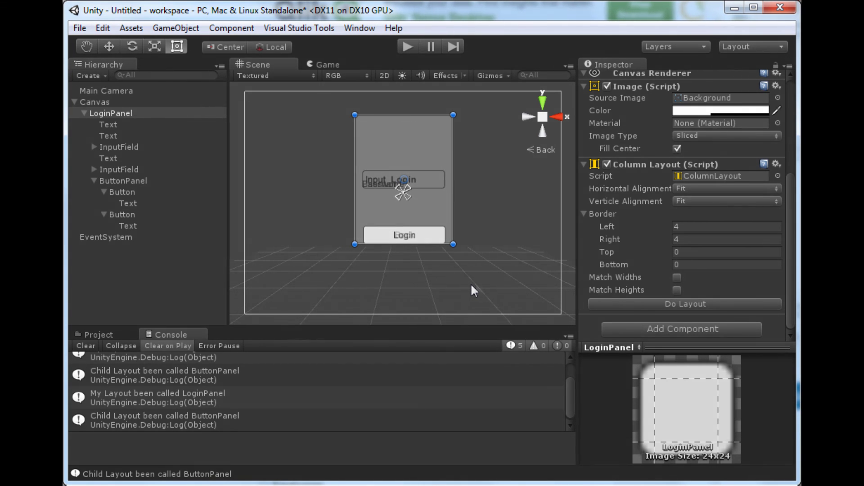
click(673, 304)
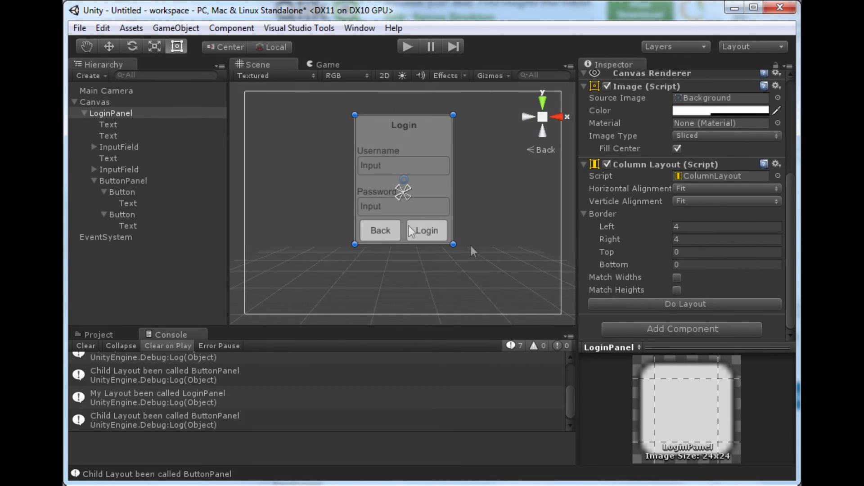
key(ctrl+z)
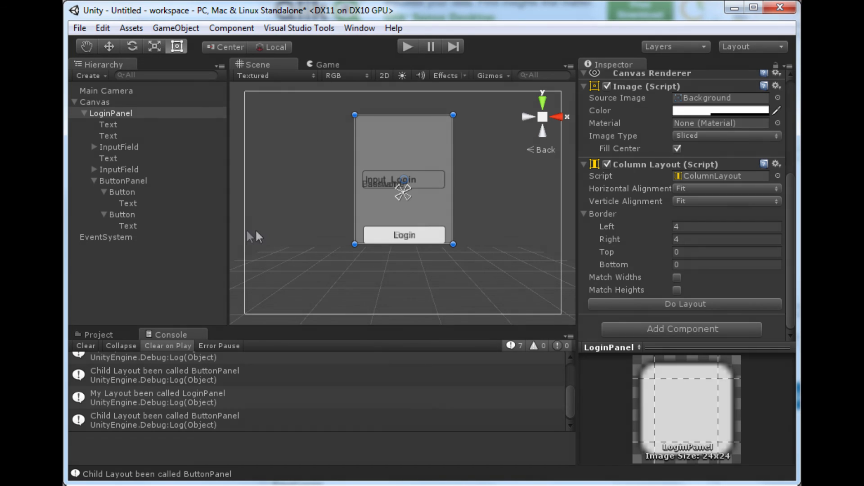